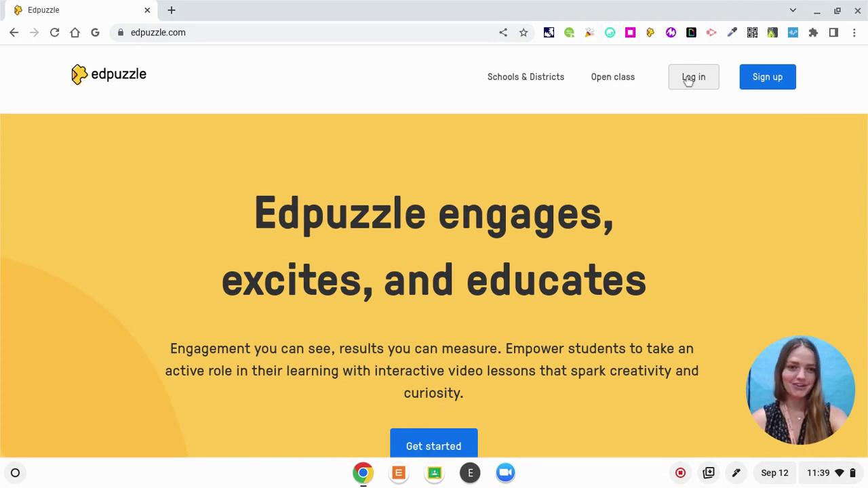
# - Log in to Edpuzzle as a teacher using the existing Google account
pyautogui.click(688, 80)
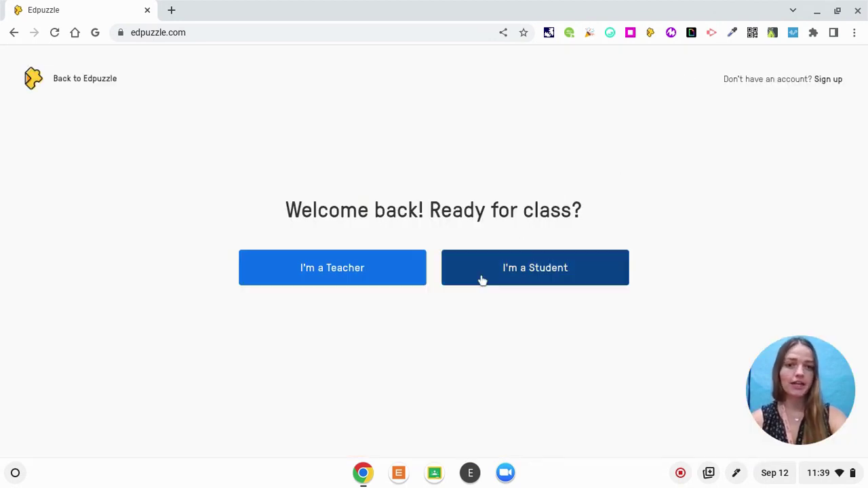
pyautogui.click(411, 277)
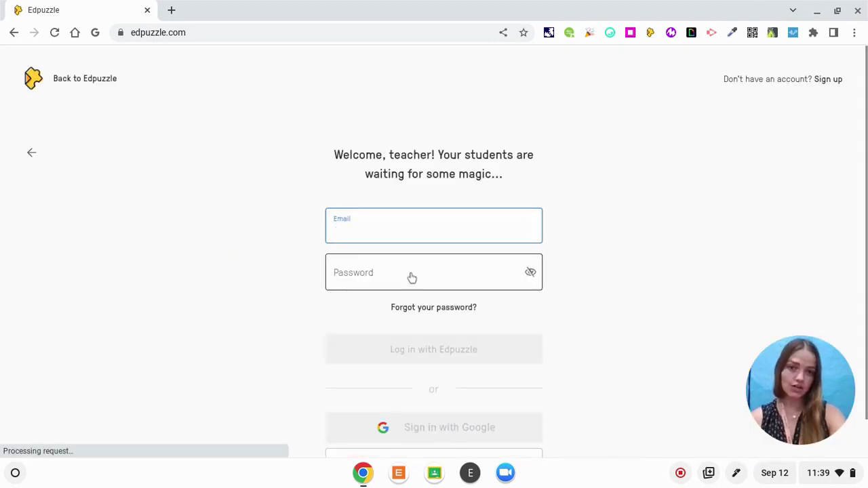
pyautogui.scroll(-1, 587, 311)
pyautogui.click(502, 393)
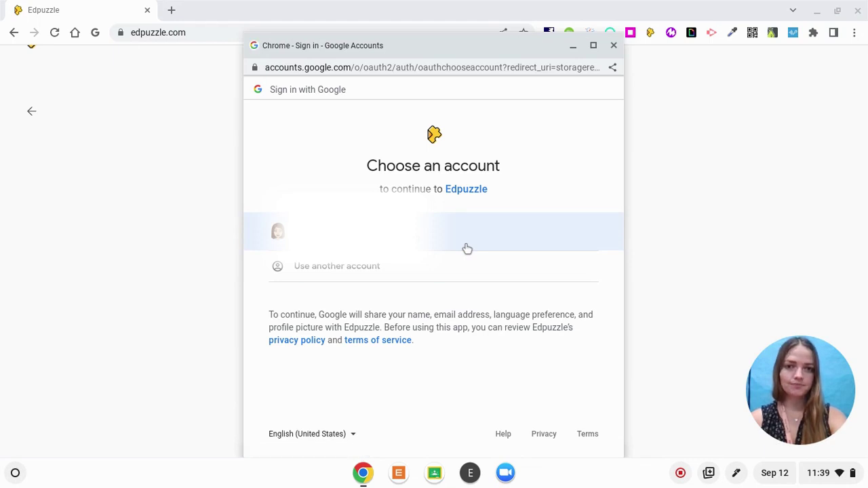
pyautogui.click(491, 242)
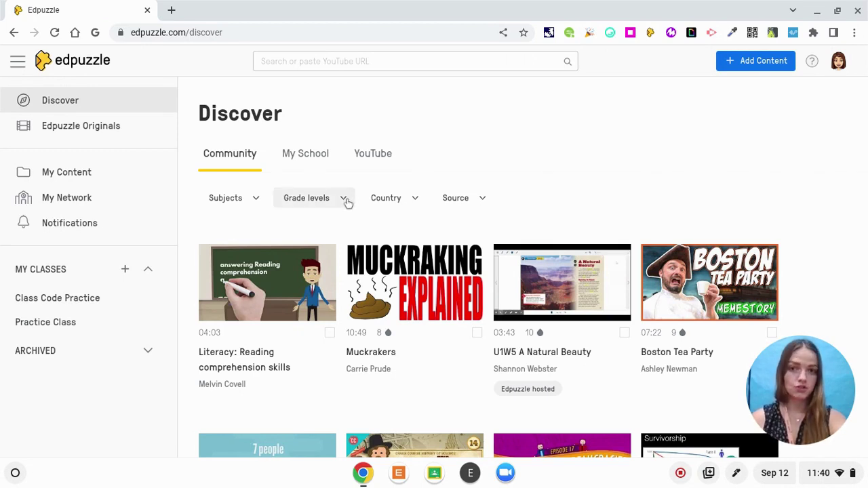
# - Look through the subject, grade level, country and source filters for the Community videos without applying any
pyautogui.click(232, 196)
pyautogui.click(313, 196)
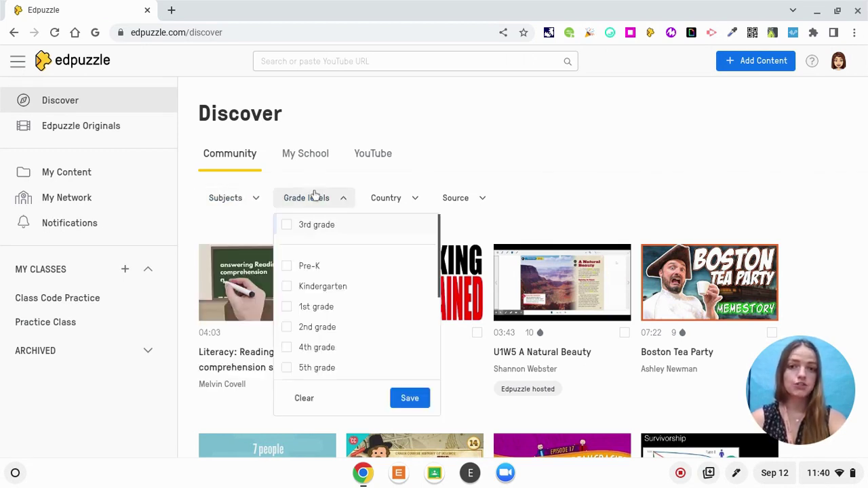
pyautogui.click(373, 200)
pyautogui.click(461, 198)
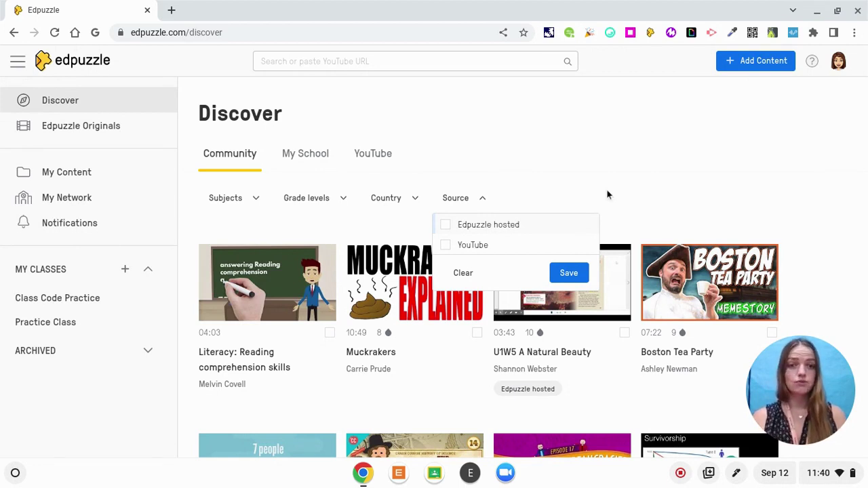
pyautogui.click(606, 190)
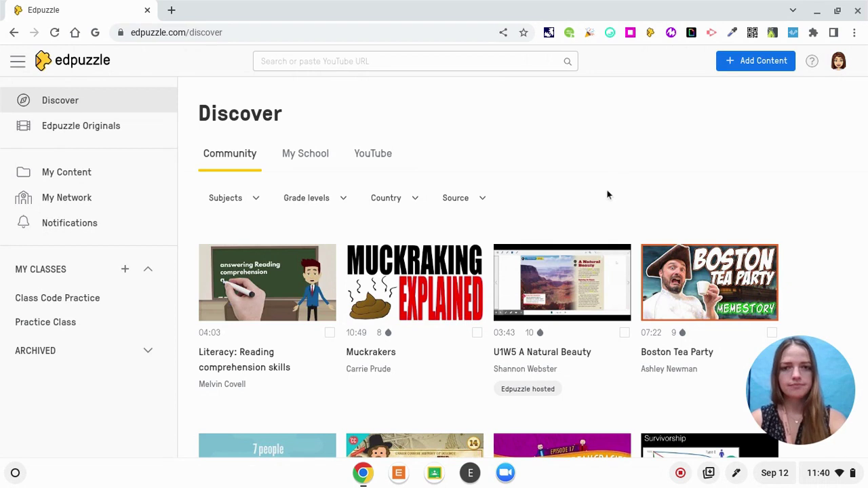
# - Browse the My School and YouTube video collections, the Edpuzzle Originals and the teacher's own My Content library
pyautogui.click(310, 171)
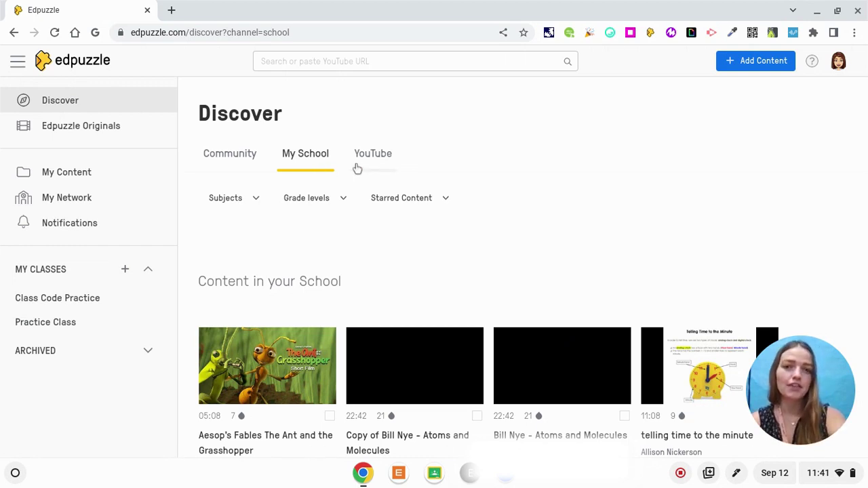
pyautogui.click(358, 166)
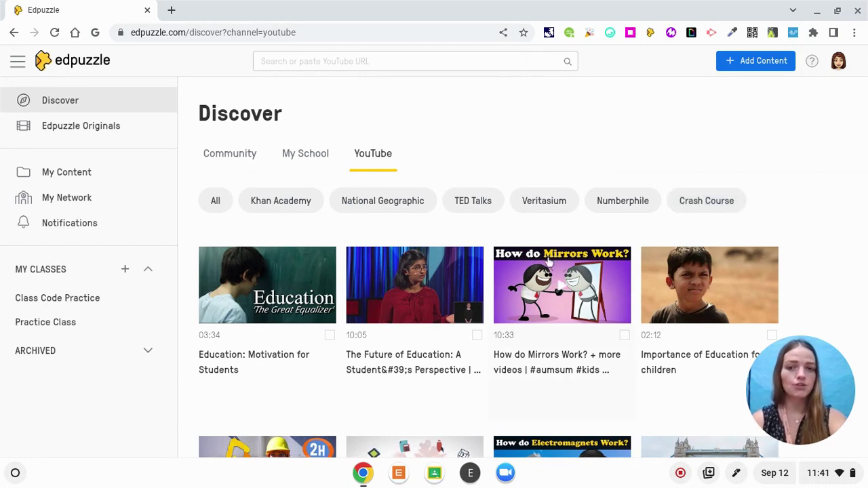
pyautogui.scroll(-3, 549, 262)
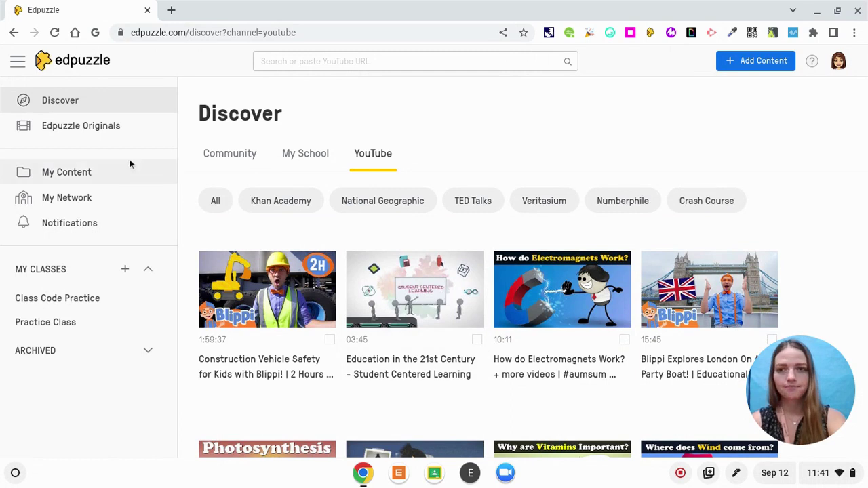
pyautogui.click(142, 137)
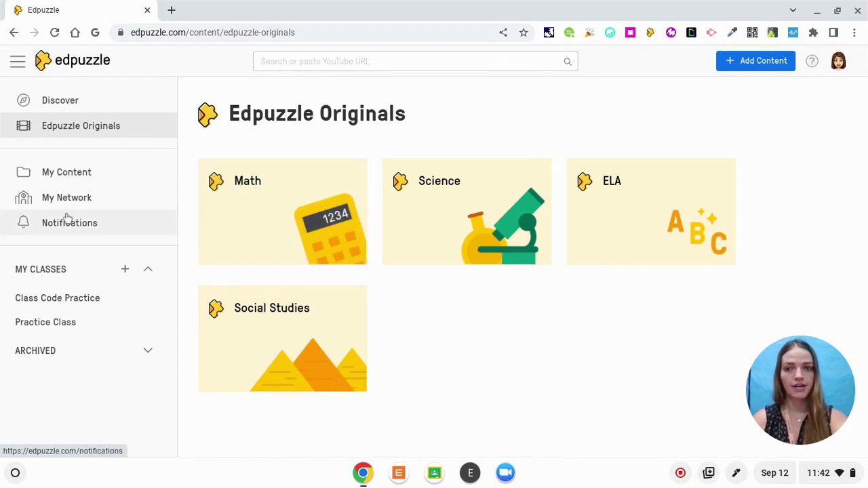
pyautogui.click(97, 177)
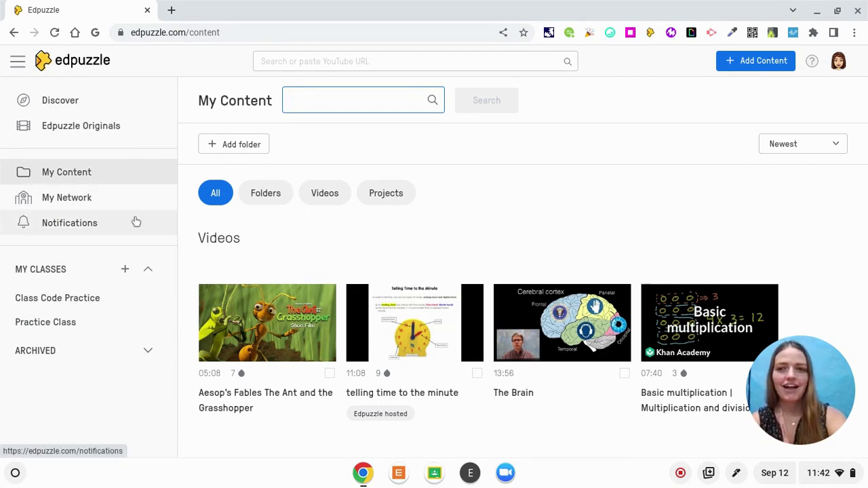
# - Add a new class by importing the Mathematics 7-22 class from Google Classroom with 7th grade as its grade level
pyautogui.click(123, 273)
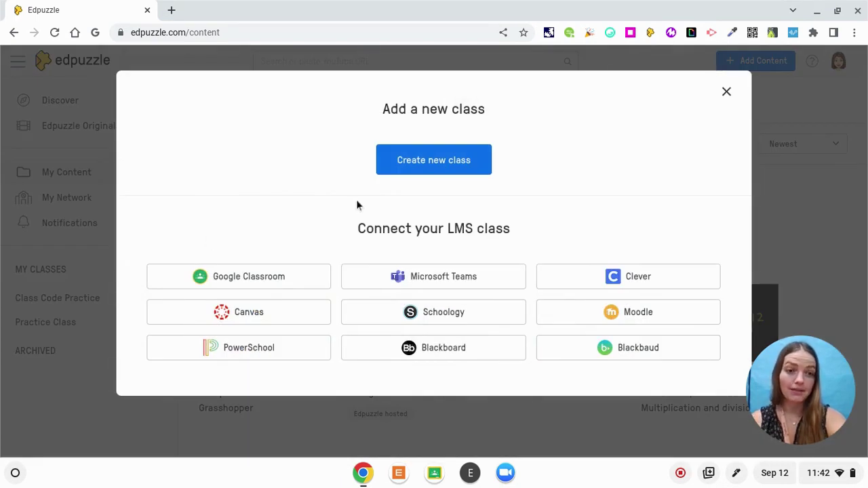
pyautogui.click(325, 279)
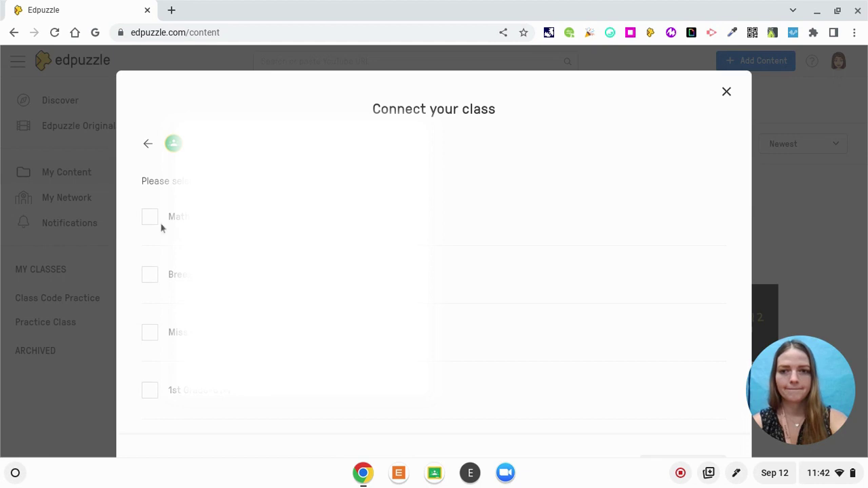
pyautogui.click(156, 221)
pyautogui.click(162, 200)
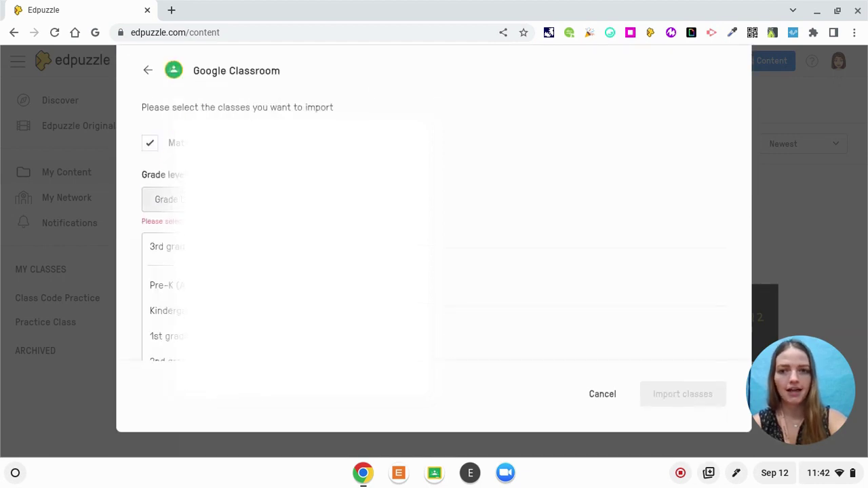
pyautogui.scroll(-3, 166, 303)
pyautogui.scroll(-1, 167, 303)
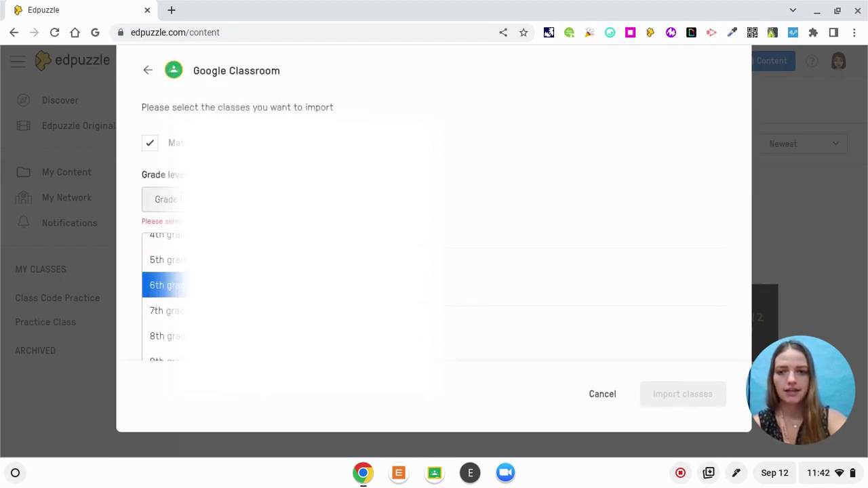
pyautogui.click(166, 309)
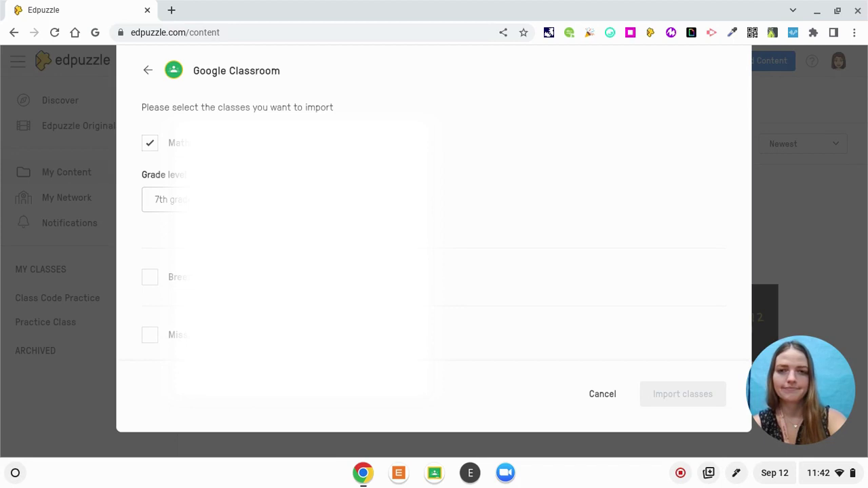
pyautogui.click(670, 394)
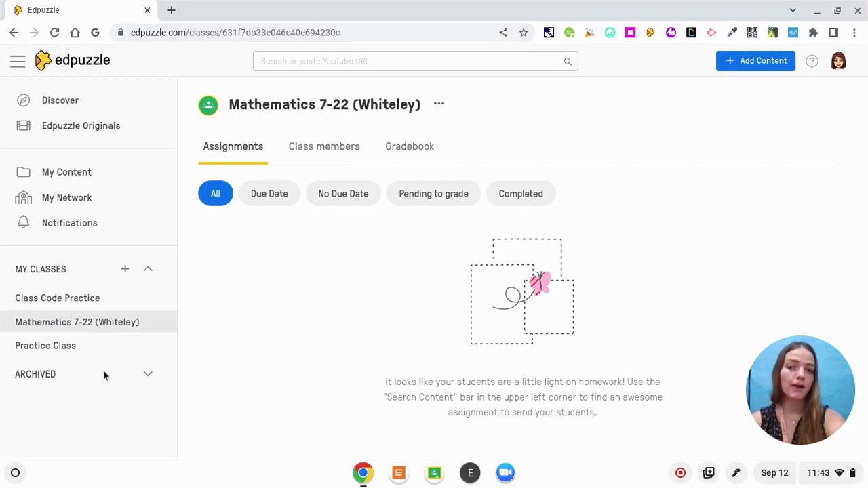
# - Check the list of archived classes and collapse it again
pyautogui.click(148, 377)
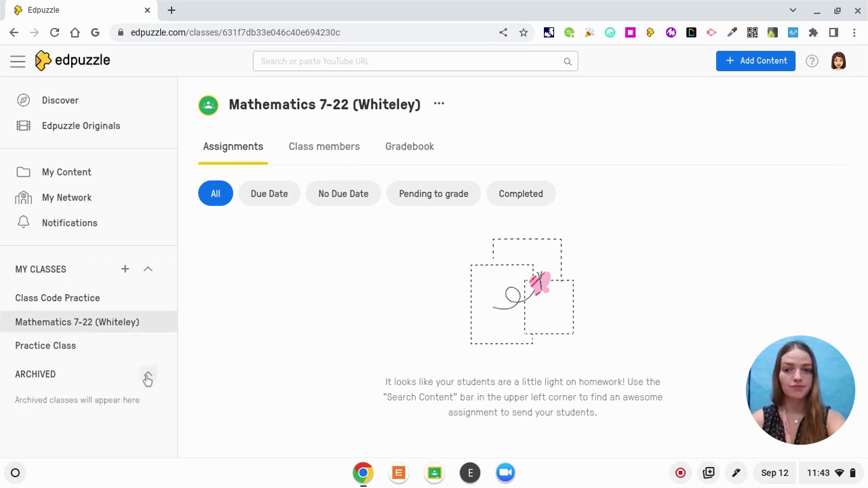
pyautogui.click(148, 378)
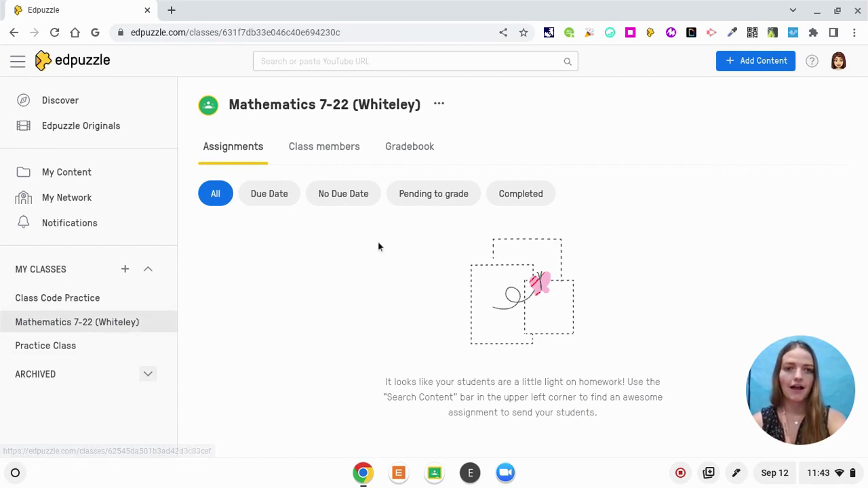
# - Upload the video file "Screen recording 2022-09-11 7.33.42 AM" from the Downloads folder as new content
pyautogui.click(770, 68)
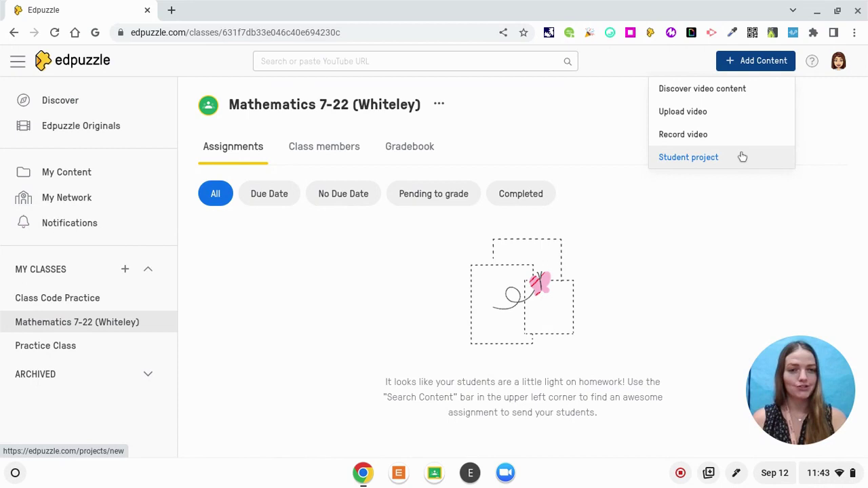
pyautogui.click(728, 114)
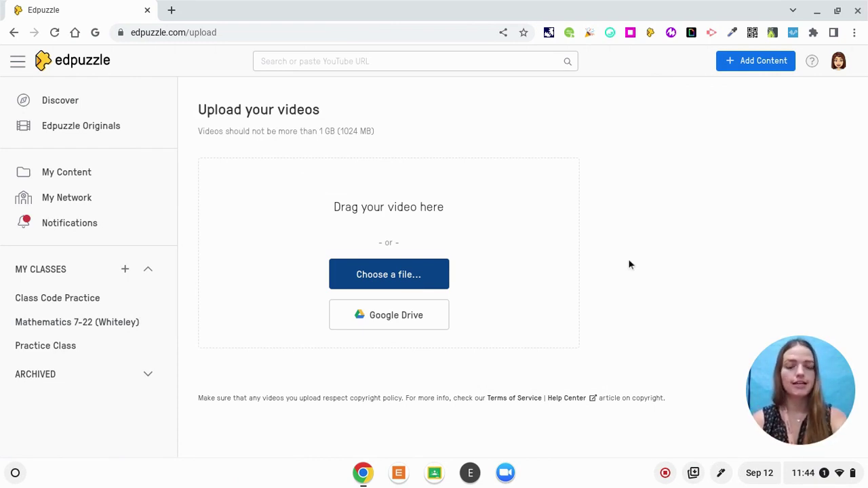
pyautogui.click(424, 277)
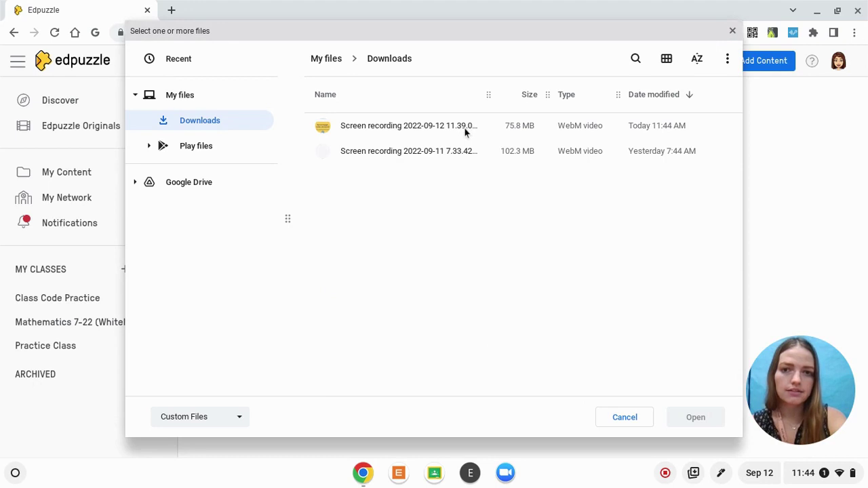
pyautogui.click(447, 152)
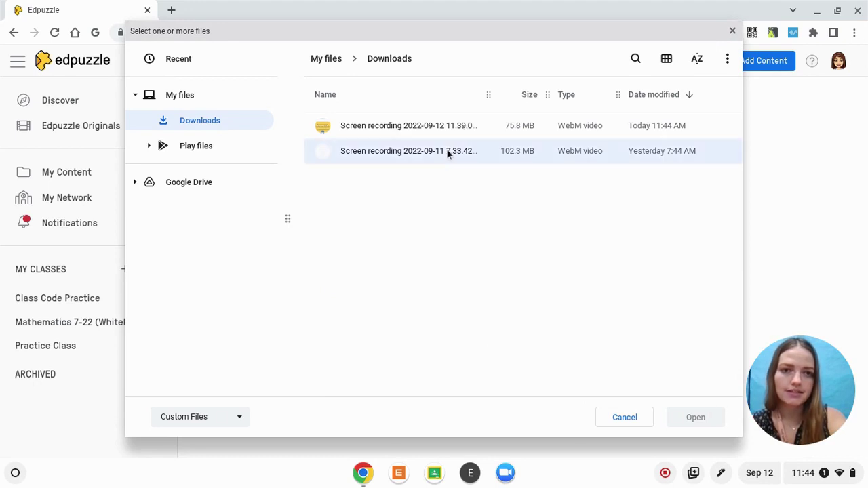
pyautogui.click(699, 420)
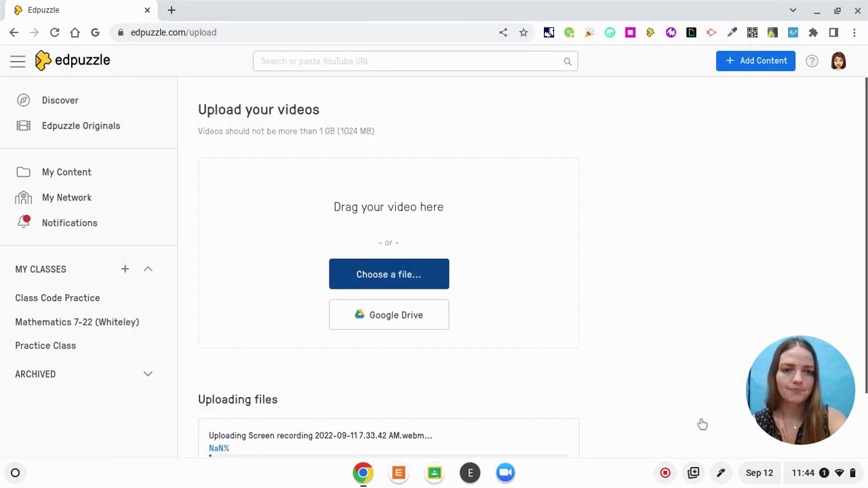
pyautogui.scroll(-1, 562, 308)
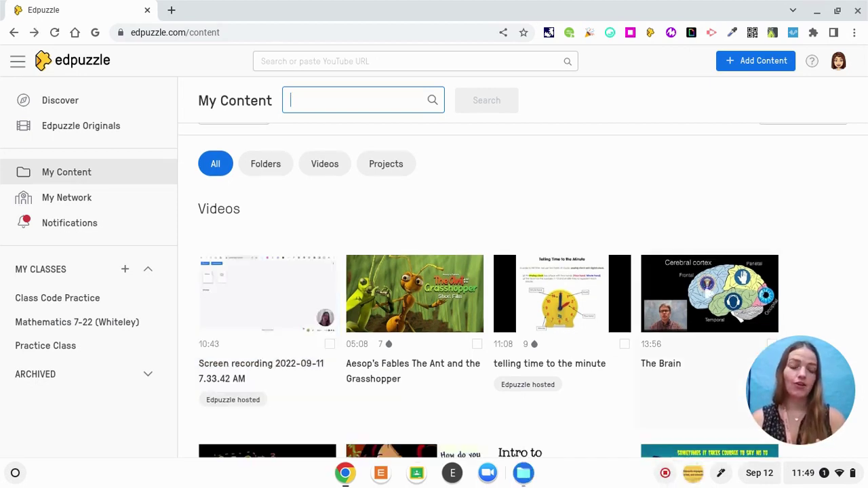
# - Preview the uploaded 2022-09-11 screen recording and open it for editing, viewing its Cut and Voiceover options
pyautogui.click(271, 314)
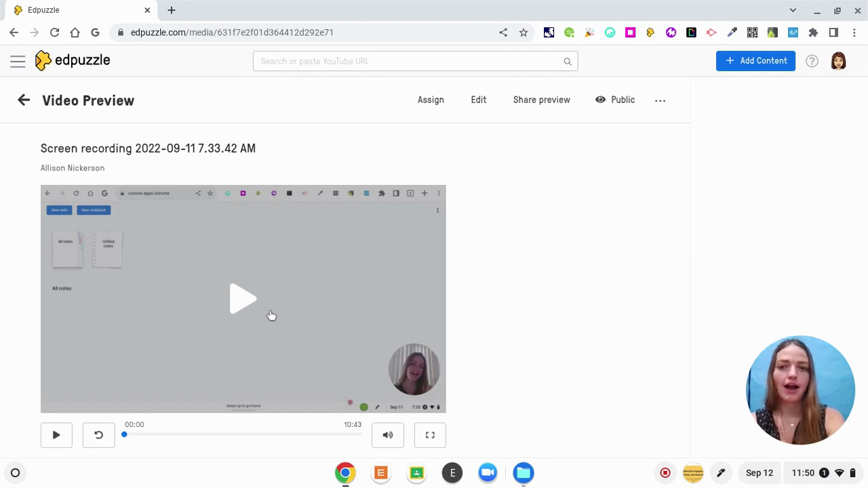
pyautogui.scroll(-2, 166, 277)
pyautogui.scroll(-2, 226, 354)
pyautogui.scroll(4, 226, 353)
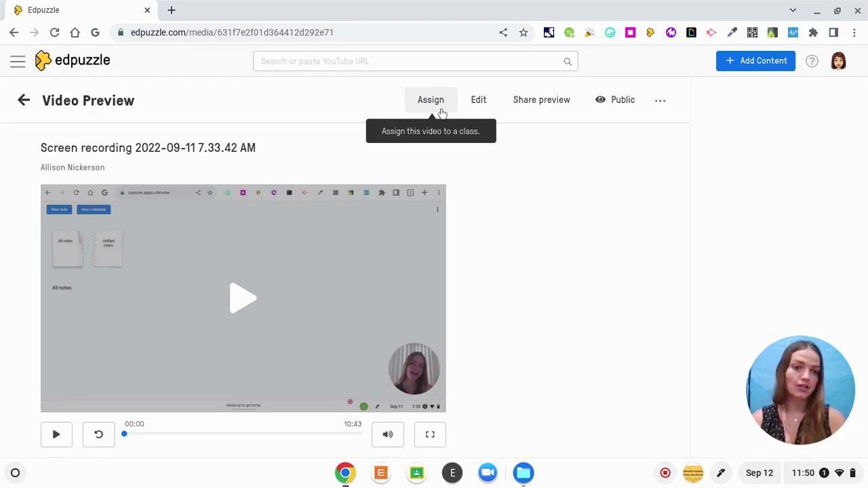
pyautogui.click(477, 111)
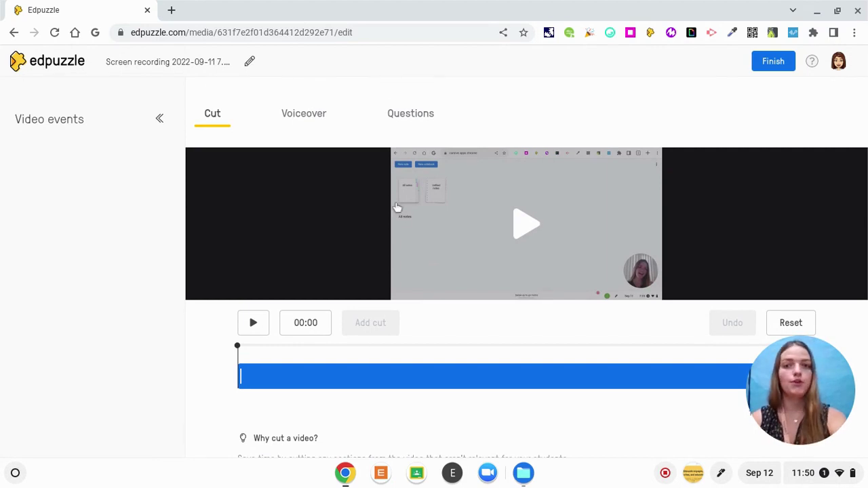
pyautogui.click(304, 116)
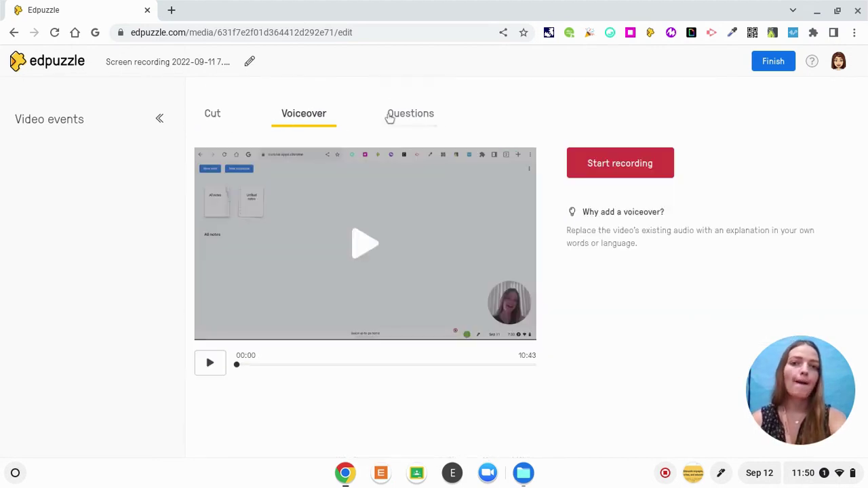
# - Write the multiple-choice question "What is the formula for perimeter?" at the start of the video
pyautogui.click(416, 115)
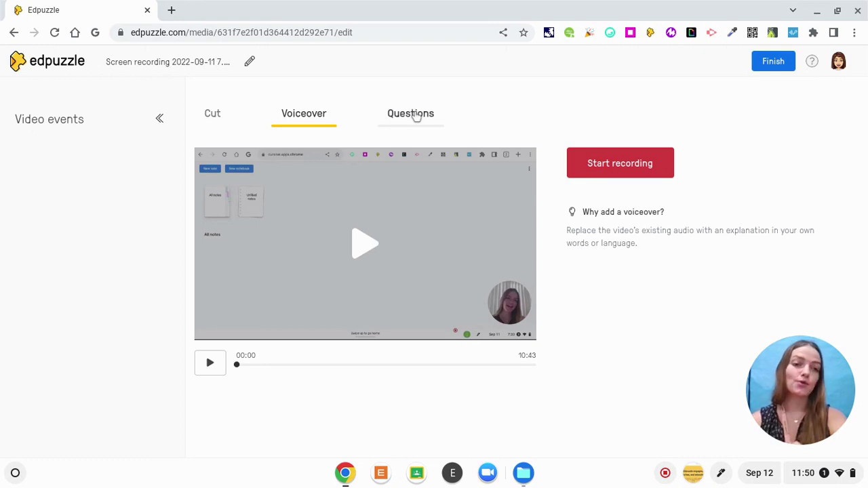
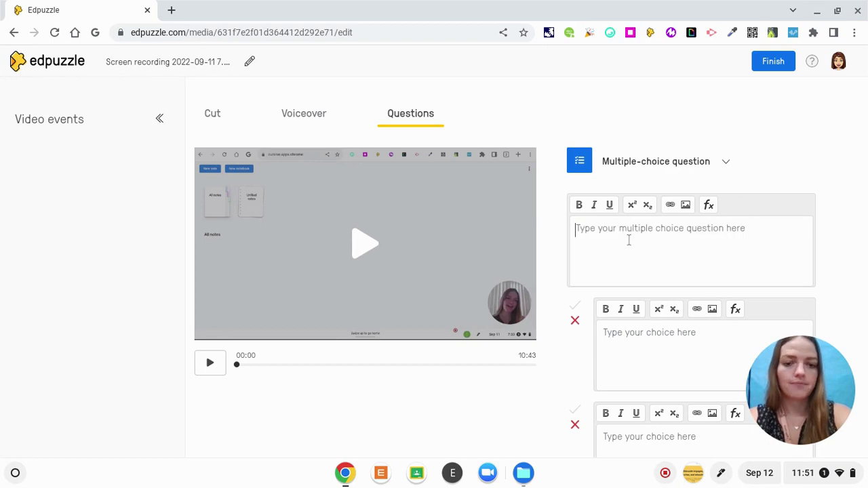
pyautogui.write('What is the ')
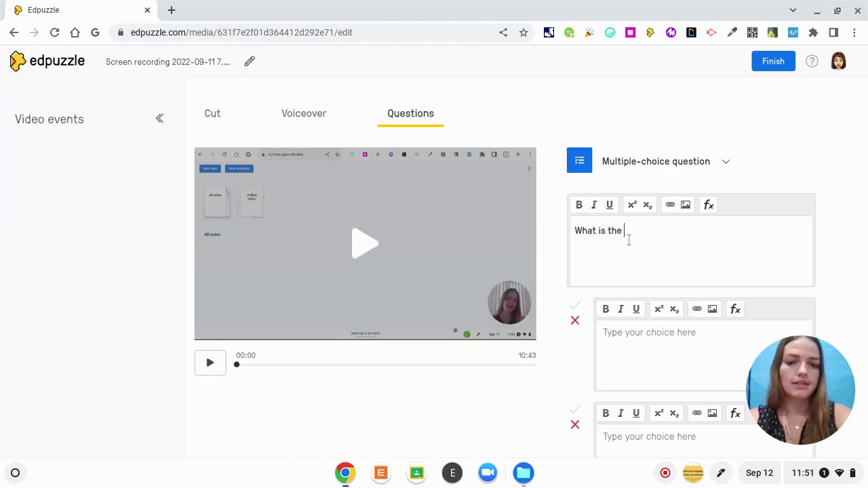
pyautogui.write('formula for pe')
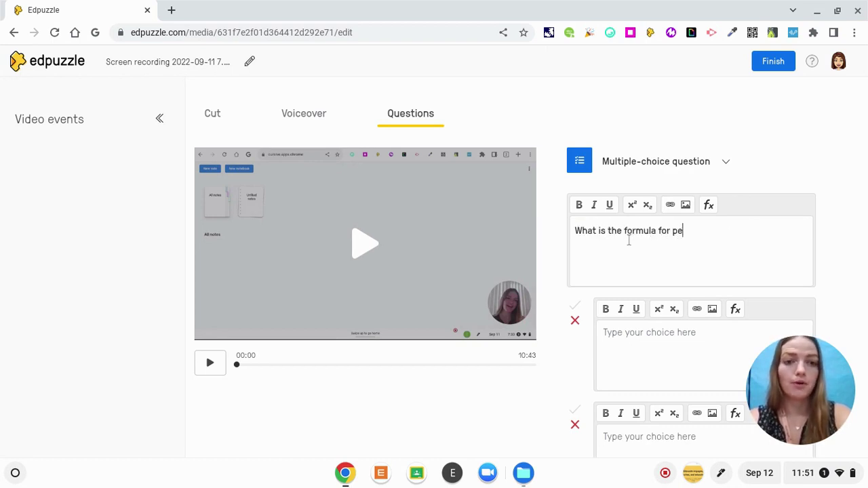
pyautogui.write('rimeter?')
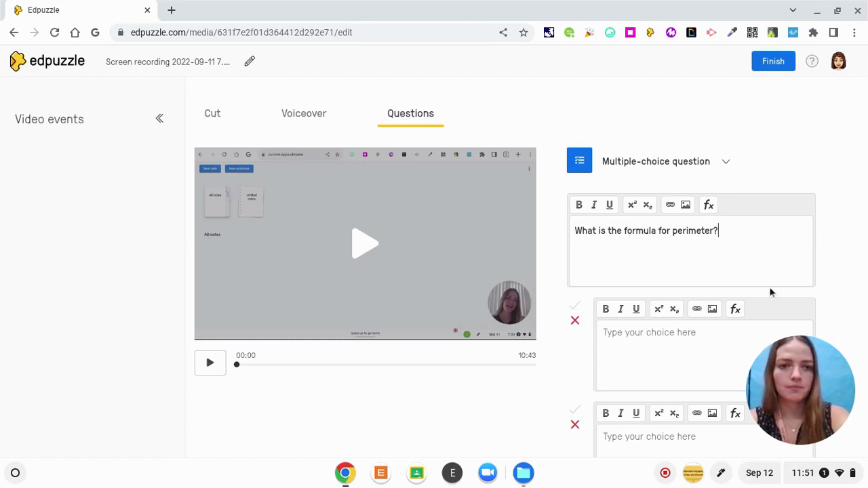
# - Reword the question to "What is the formula for area?" and enter "Length x Width" as the first answer choice, marked correct
pyautogui.doubleClick(697, 232)
pyautogui.write('area')
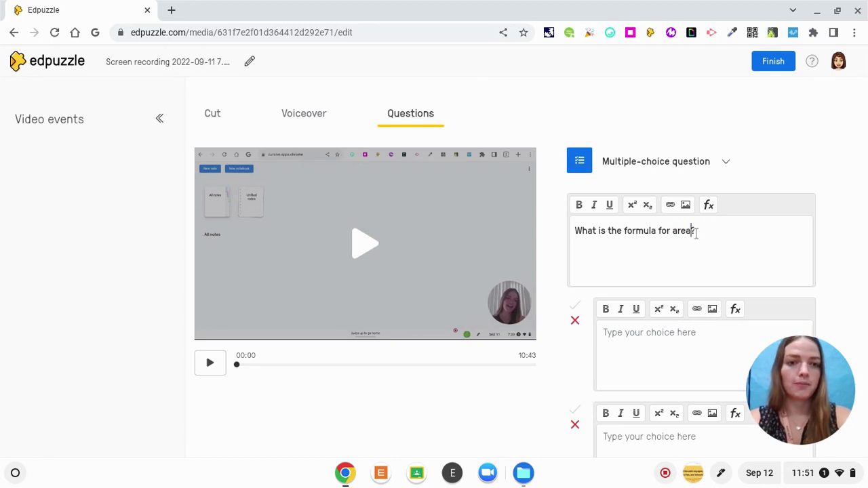
pyautogui.scroll(-1, 574, 258)
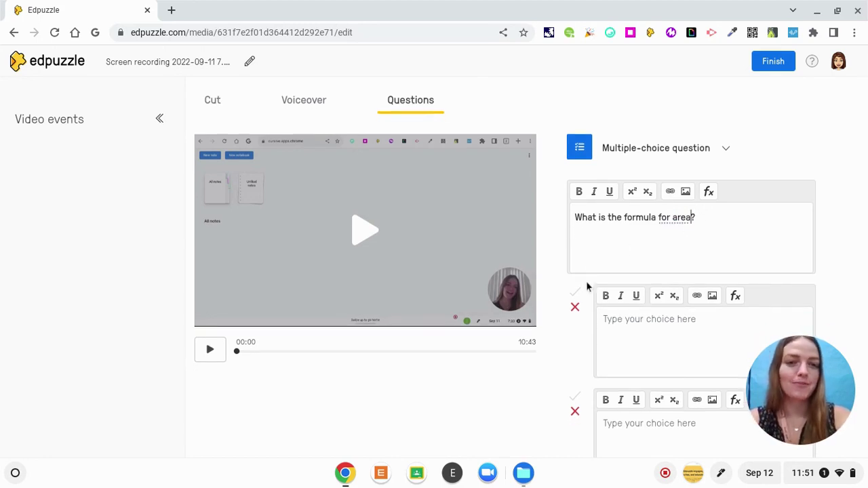
pyautogui.click(620, 336)
pyautogui.write('Le')
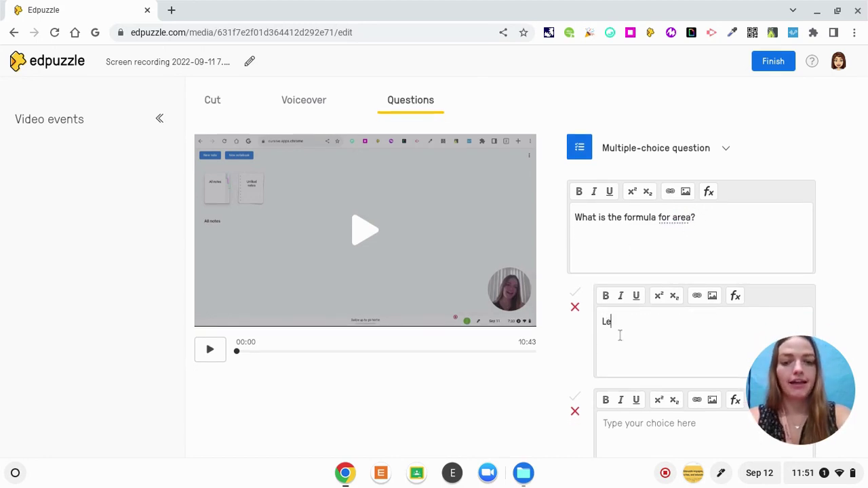
pyautogui.write('ngth x Width')
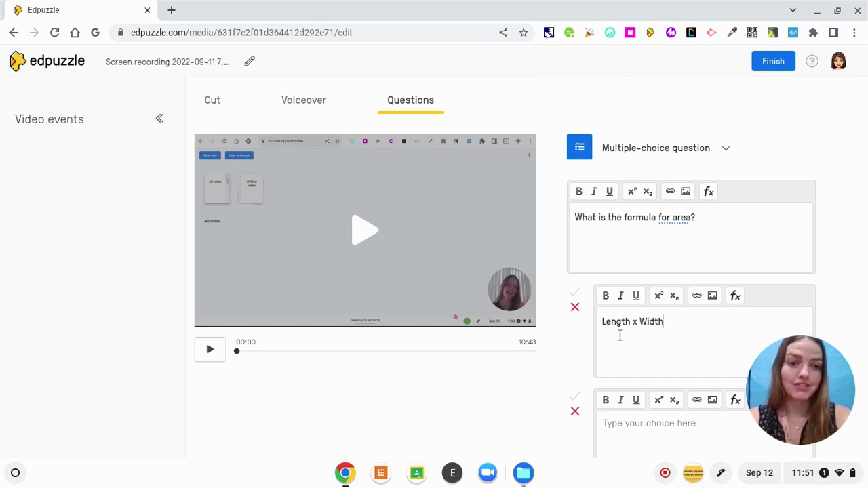
pyautogui.scroll(-1, 619, 336)
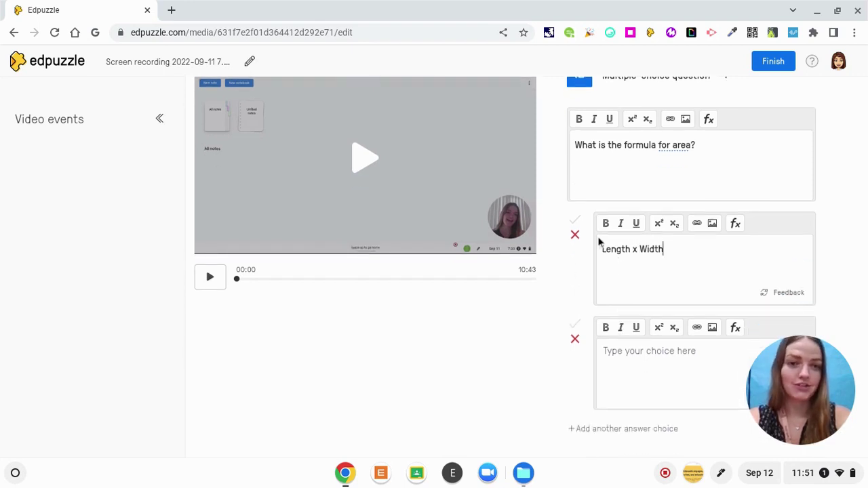
pyautogui.click(575, 221)
# - Enter "Add all the sides" as the second answer choice of the area question
pyautogui.click(650, 373)
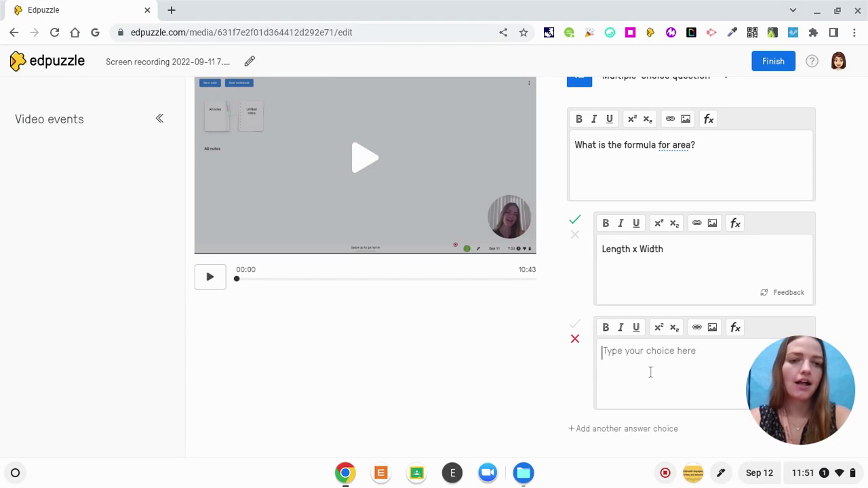
pyautogui.write('Add all the di')
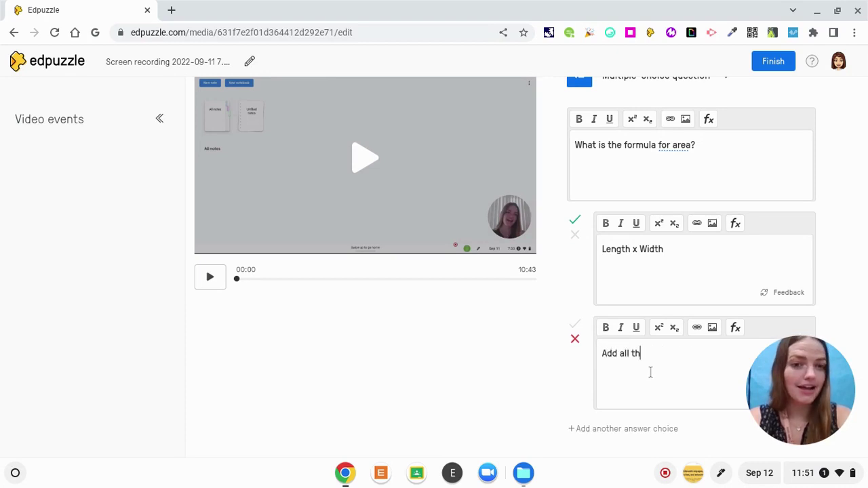
pyautogui.press('BackSpace')
pyautogui.press('BackSpace')
pyautogui.write('sides')
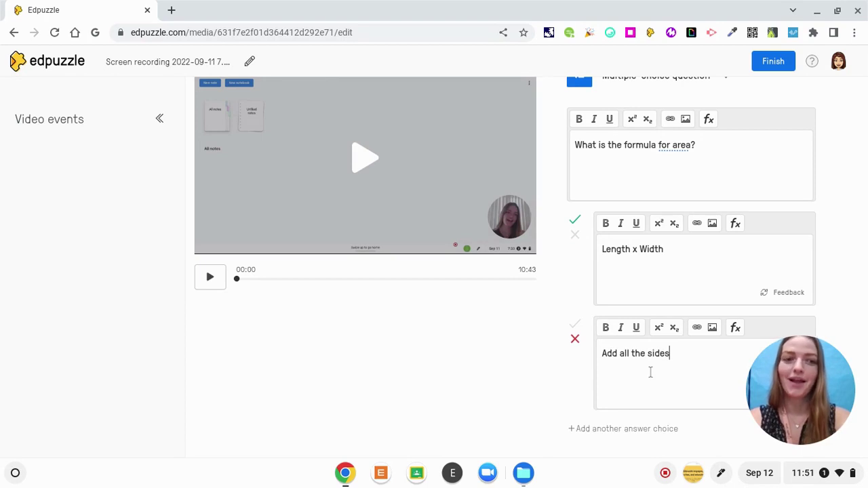
# - Add a third answer choice "Multiply all the sides" and set "Length x Width" as the correct answer
pyautogui.scroll(-2, 619, 335)
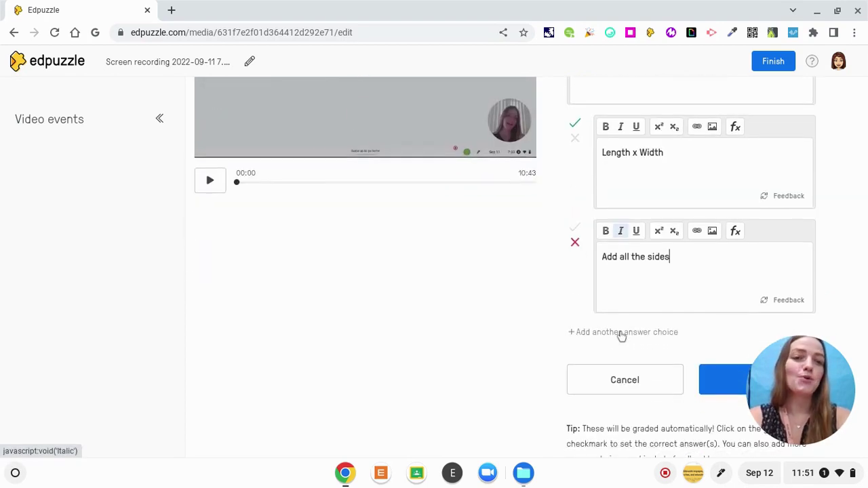
pyautogui.click(621, 329)
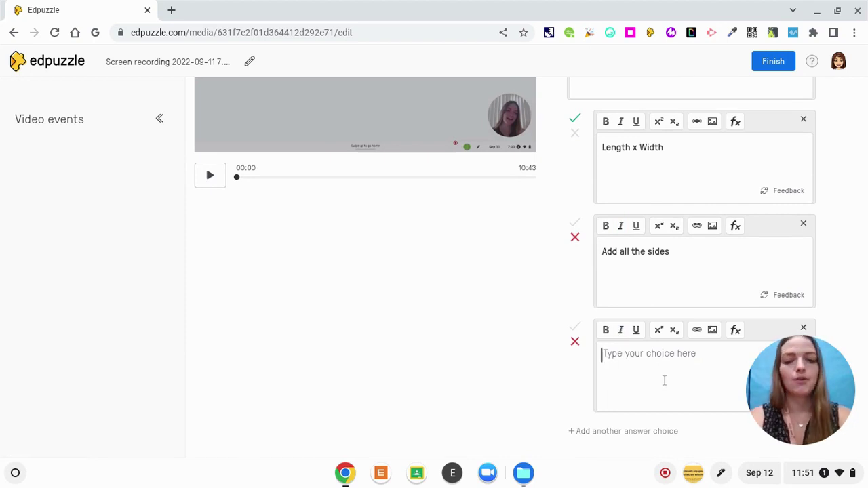
pyautogui.write('Mu')
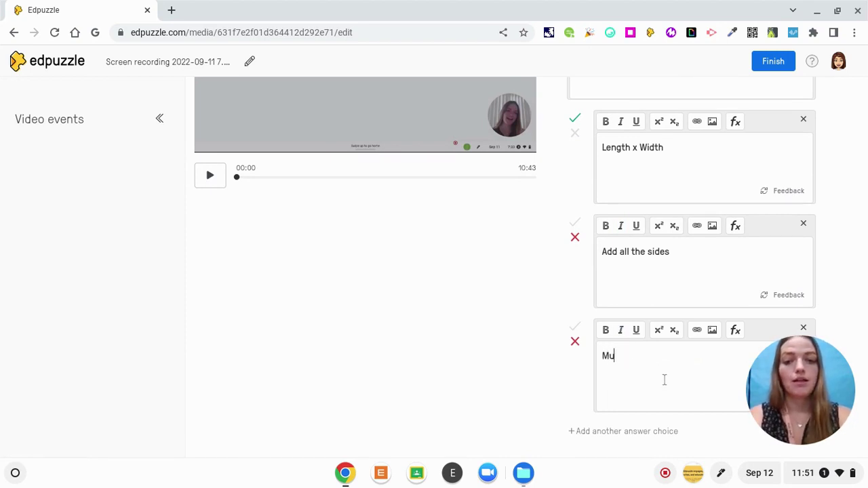
pyautogui.write('ltiply all the sides')
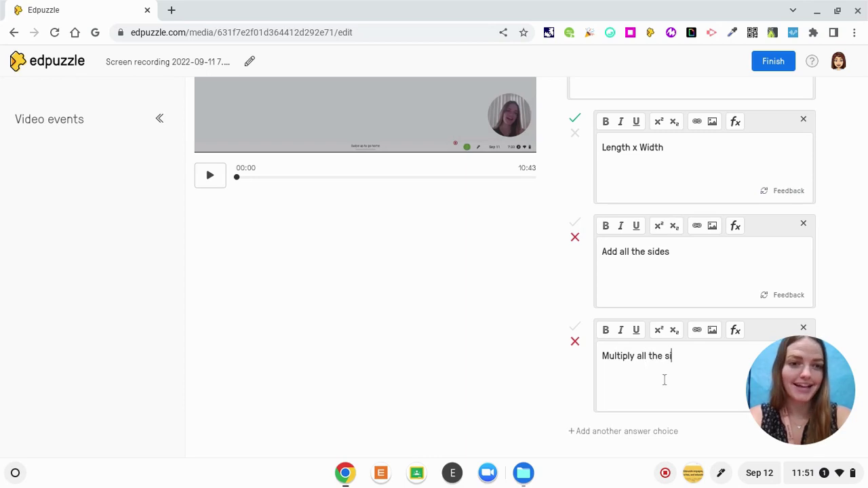
pyautogui.click(575, 135)
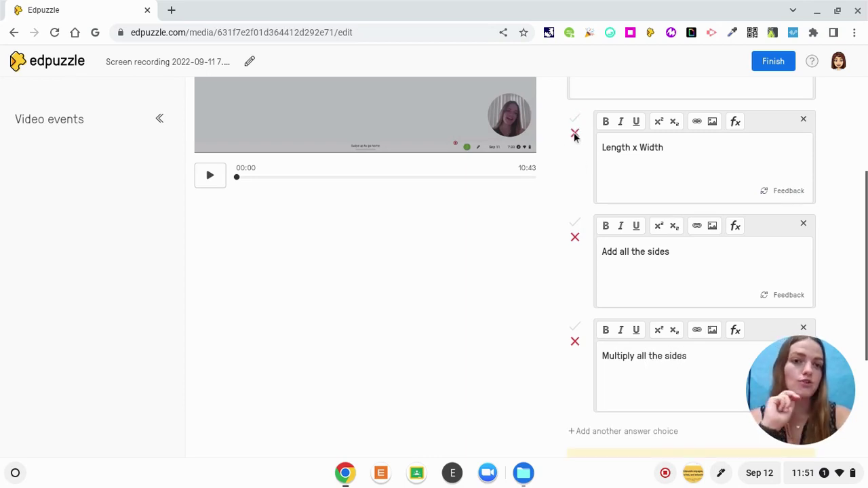
pyautogui.click(575, 119)
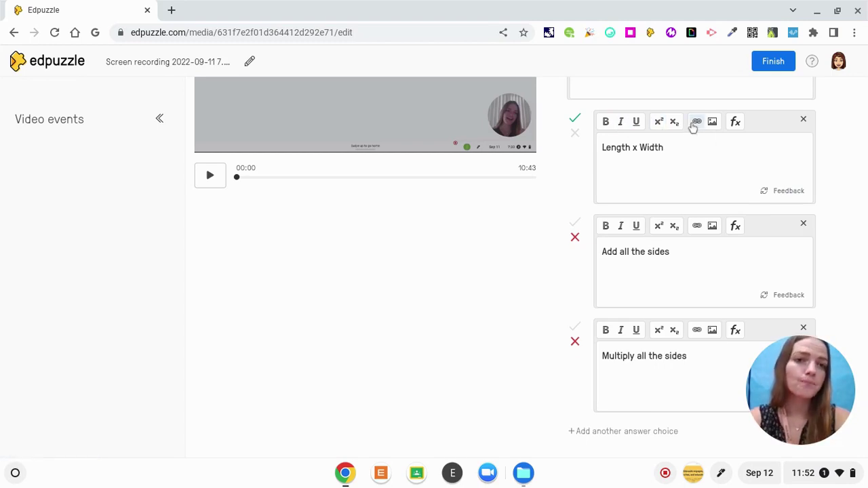
# - Add the feedback "Great job!" to the "Length x Width" choice and return to its answer text
pyautogui.scroll(1, 695, 126)
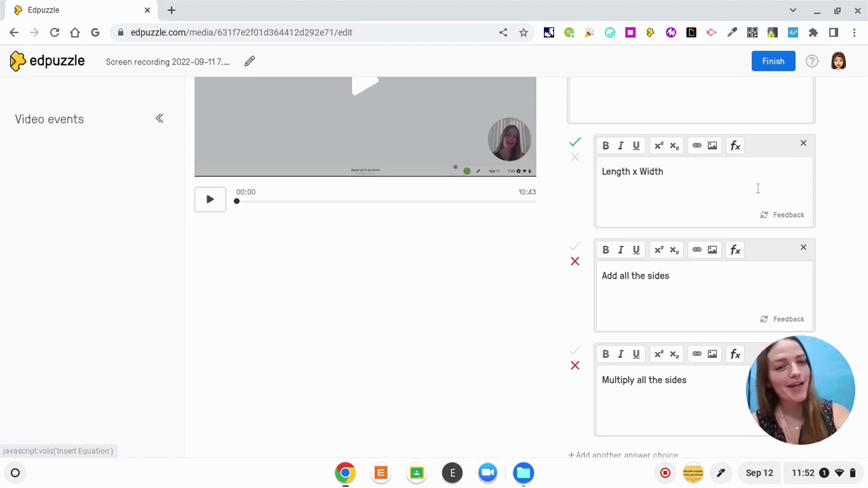
pyautogui.click(787, 215)
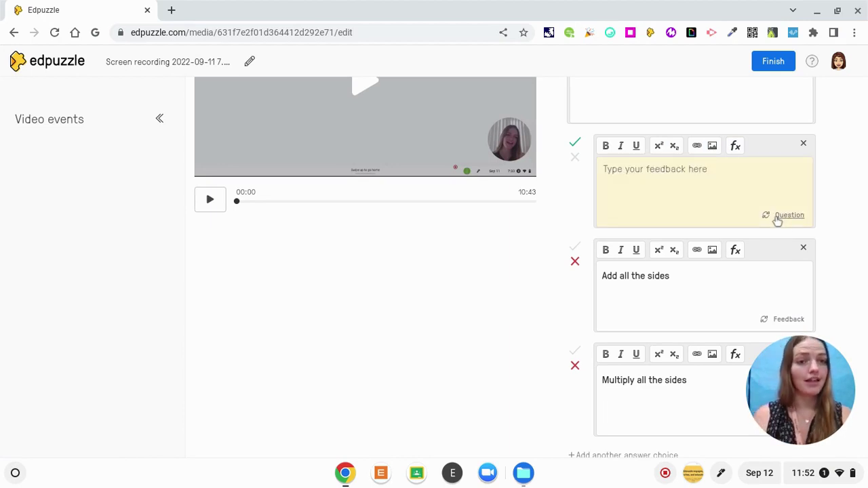
pyautogui.click(722, 194)
pyautogui.write('Great job!')
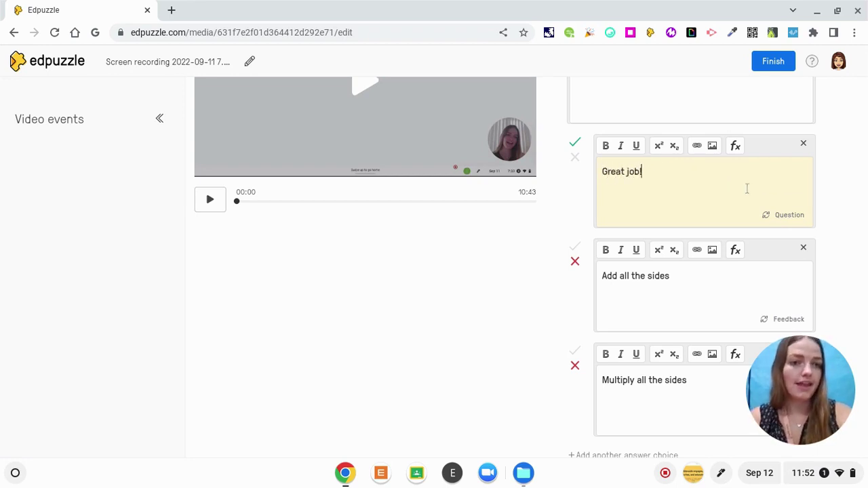
pyautogui.click(779, 216)
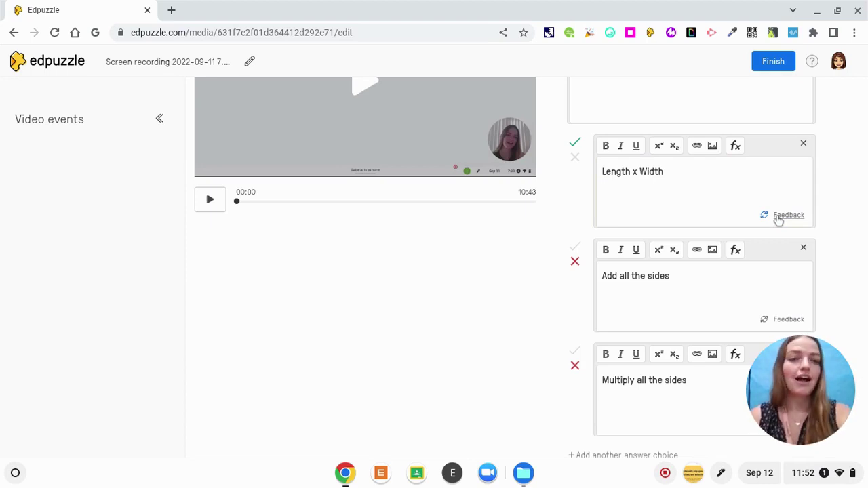
# - Give the "Add all the sides" choice the feedback "That is how to find the perimeter. Remember the question is asking about the area!"
pyautogui.scroll(-1, 778, 221)
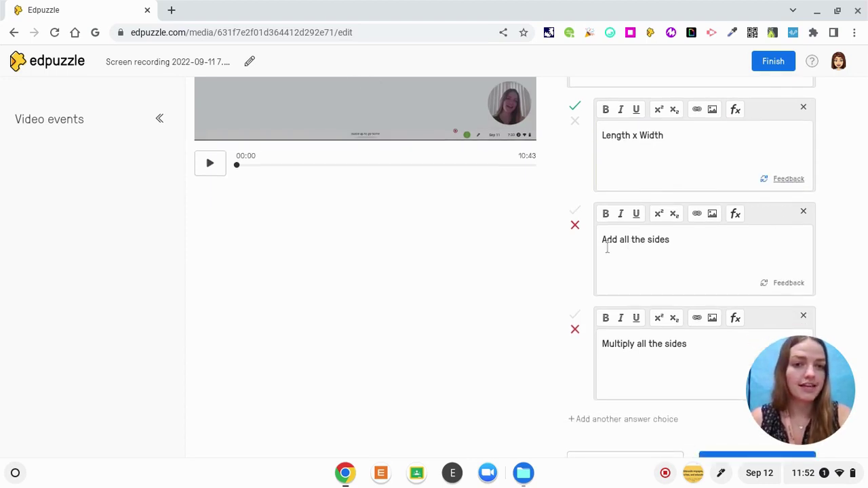
pyautogui.click(783, 286)
pyautogui.write('Tha')
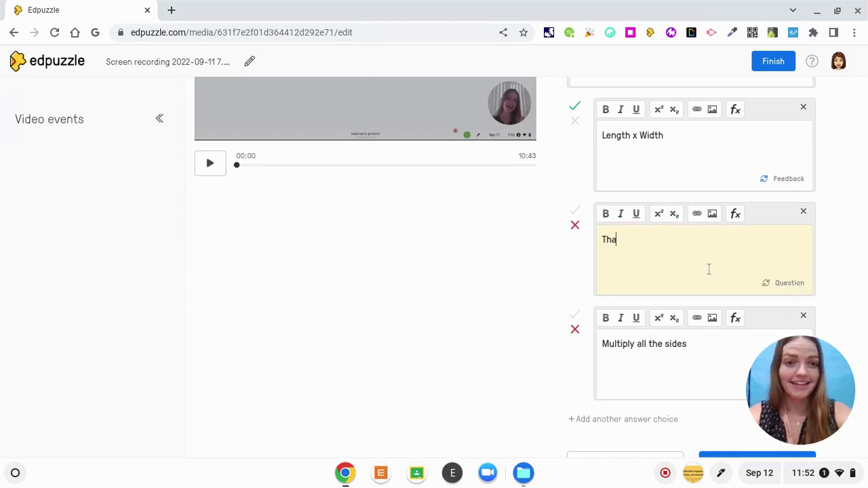
pyautogui.write('t is how to find perimeter. ')
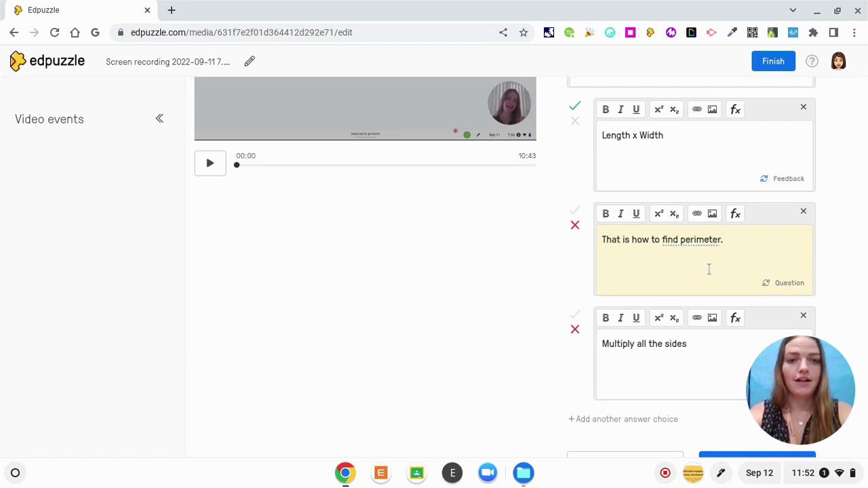
pyautogui.write('Remember the question is asking about area!')
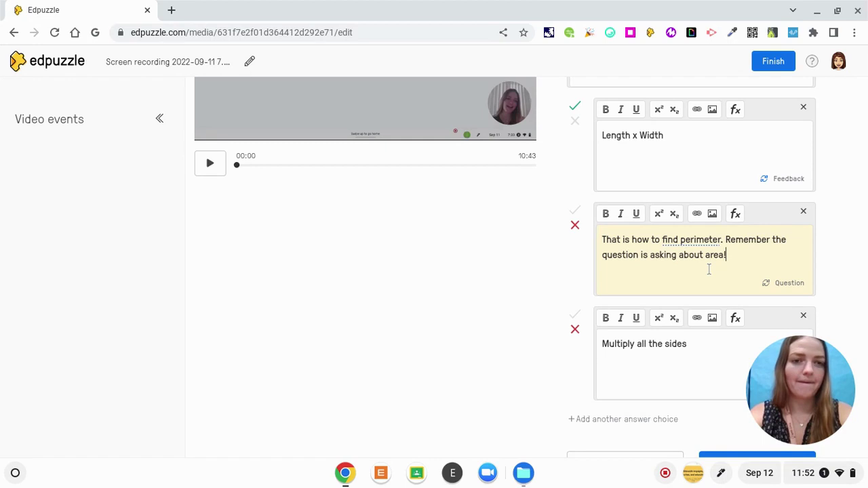
pyautogui.click(680, 239)
pyautogui.write('the')
pyautogui.click(705, 255)
pyautogui.write('the')
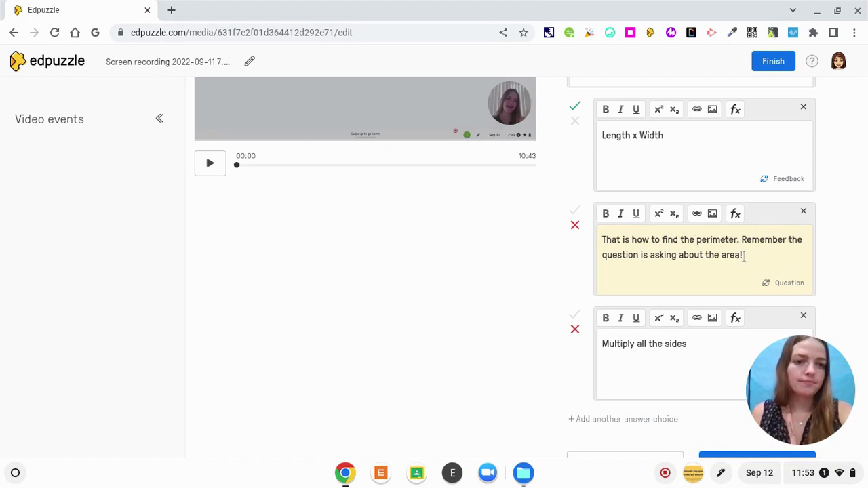
pyautogui.click(778, 284)
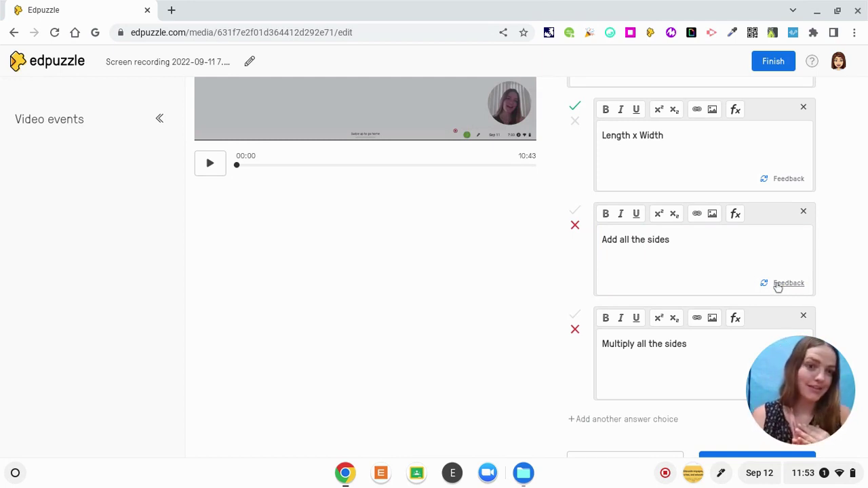
# - Move the video playhead to 03:59 and save the multiple-choice question at that point
pyautogui.scroll(1, 553, 306)
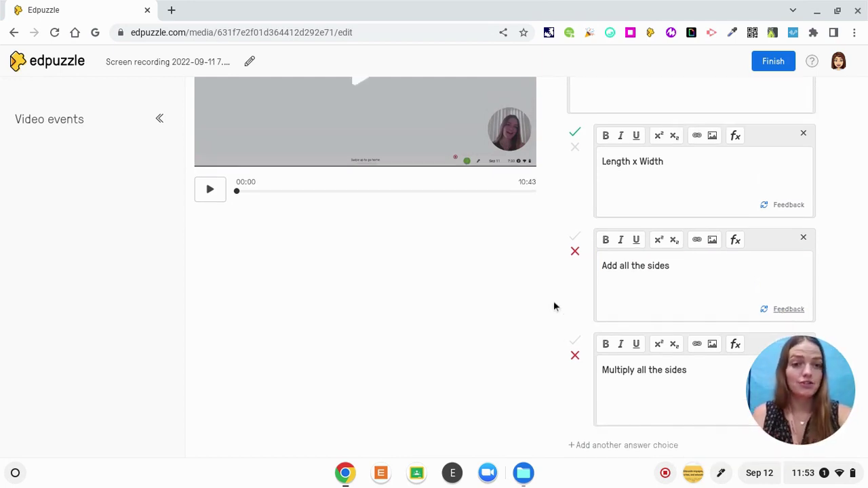
pyautogui.scroll(3, 554, 306)
pyautogui.scroll(-5, 553, 306)
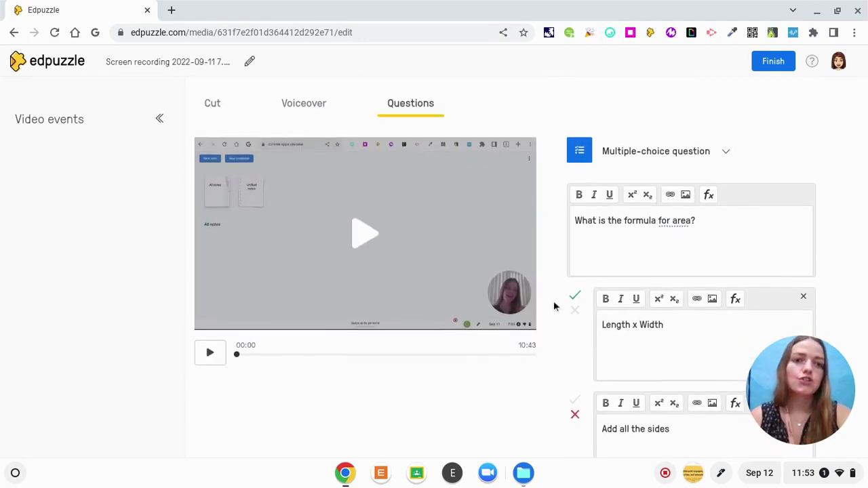
pyautogui.scroll(5, 752, 332)
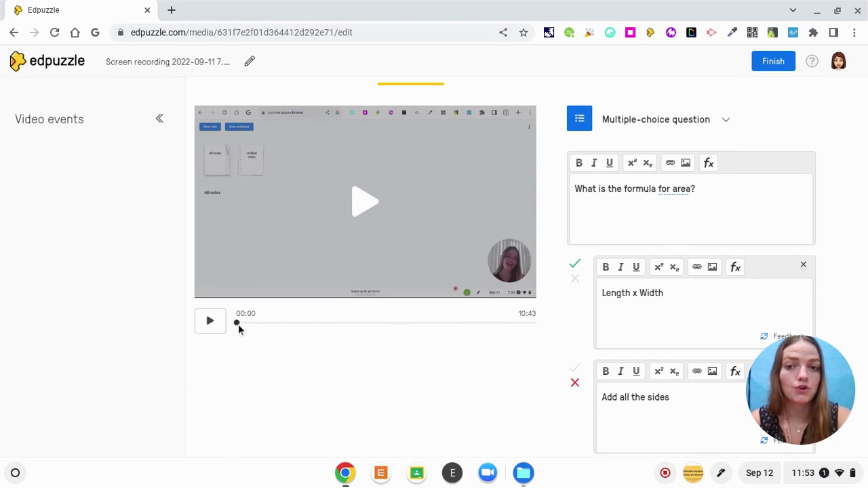
pyautogui.click(267, 323)
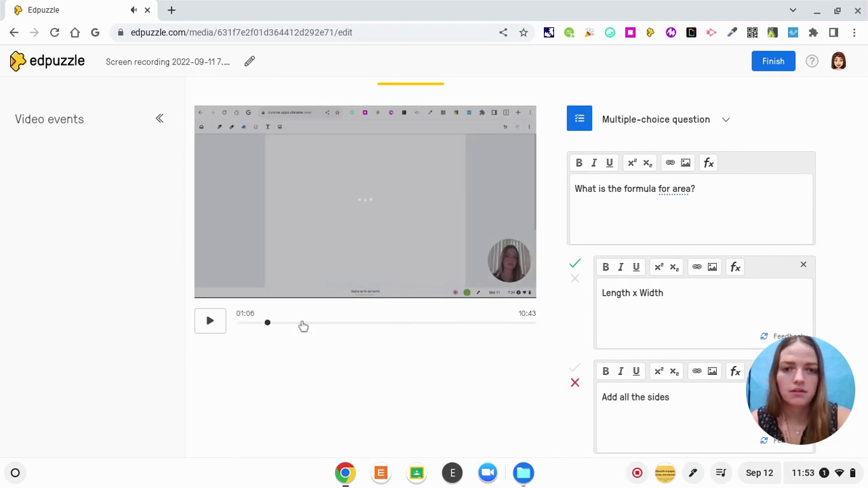
pyautogui.click(302, 324)
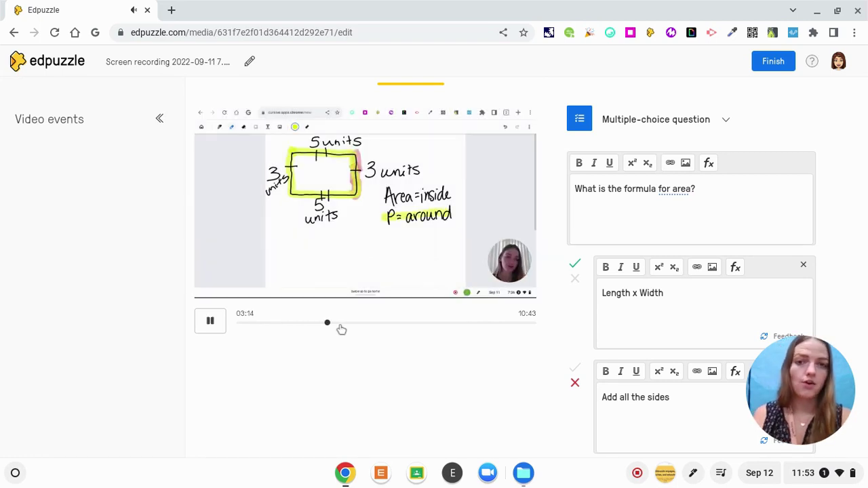
pyautogui.click(217, 320)
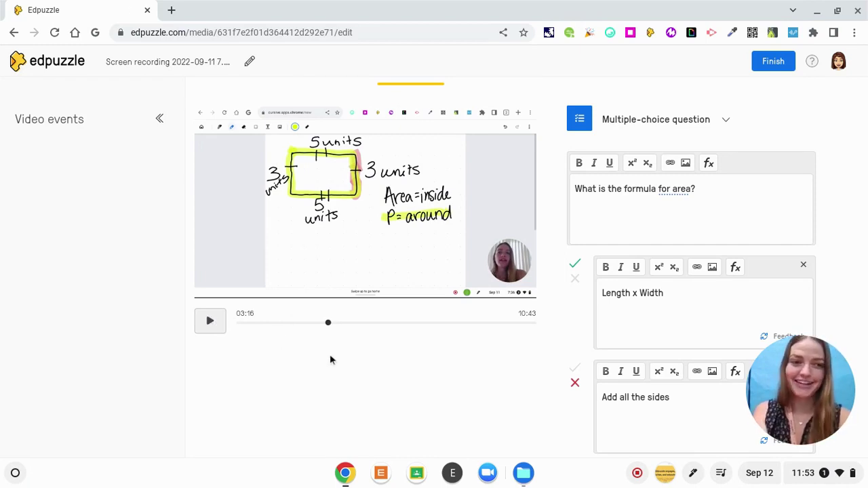
pyautogui.moveTo(326, 327); pyautogui.dragTo(322, 328)
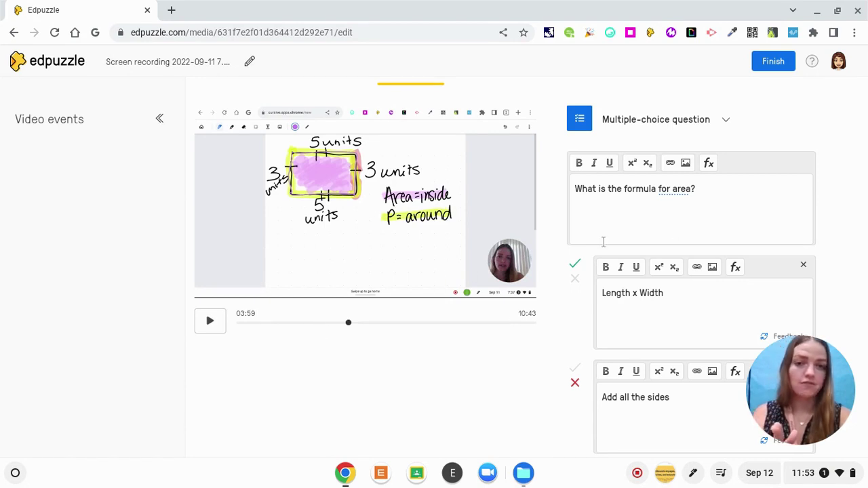
pyautogui.scroll(-5, 613, 319)
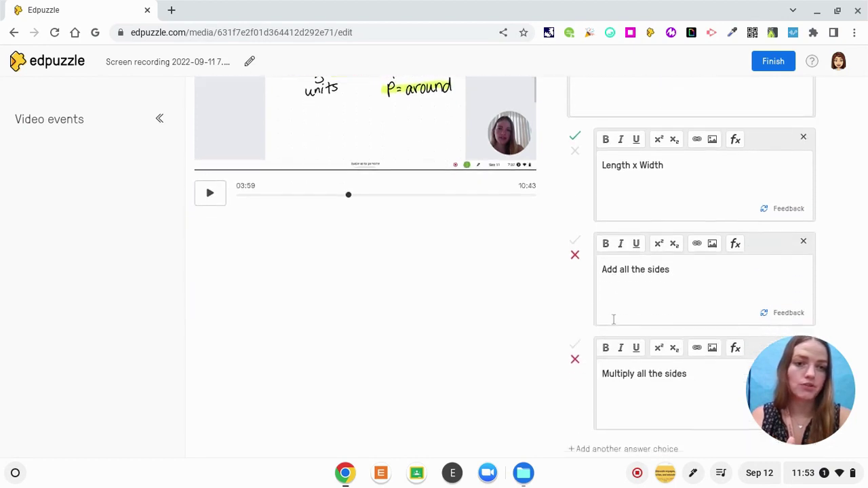
pyautogui.click(720, 341)
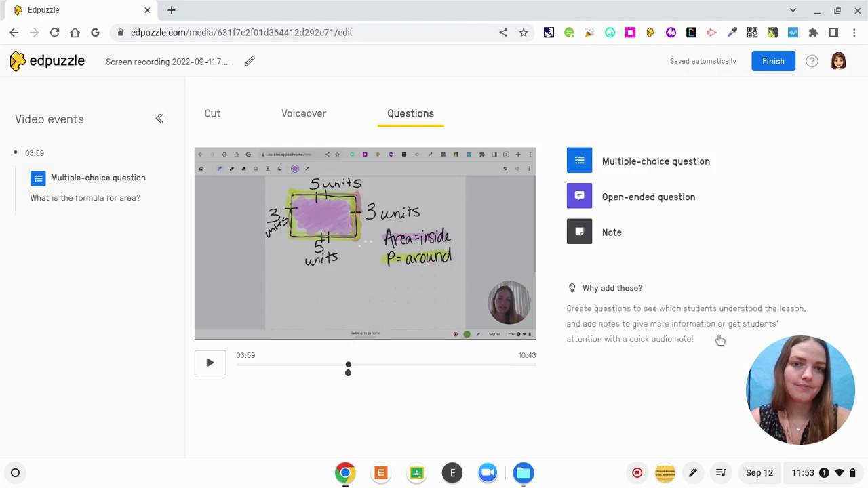
# - Open the question marker at 03:59 on the timeline to review its answer choices and feedback
pyautogui.click(348, 373)
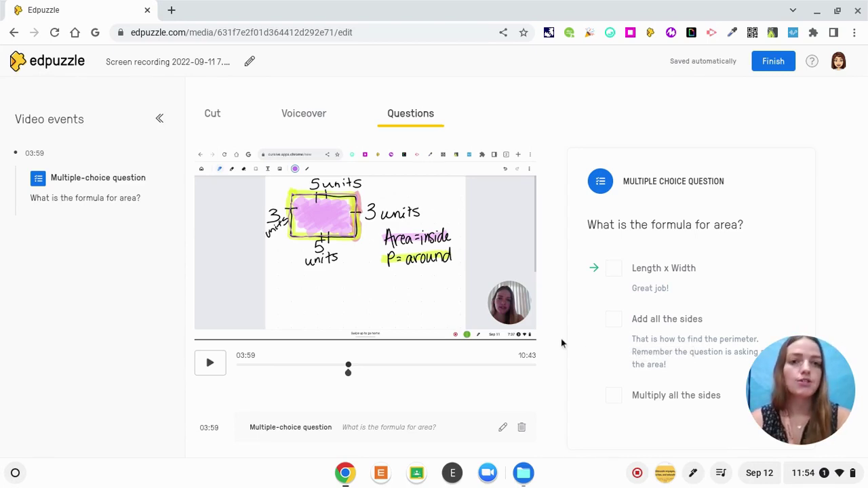
pyautogui.scroll(-1, 561, 343)
pyautogui.scroll(-1, 560, 343)
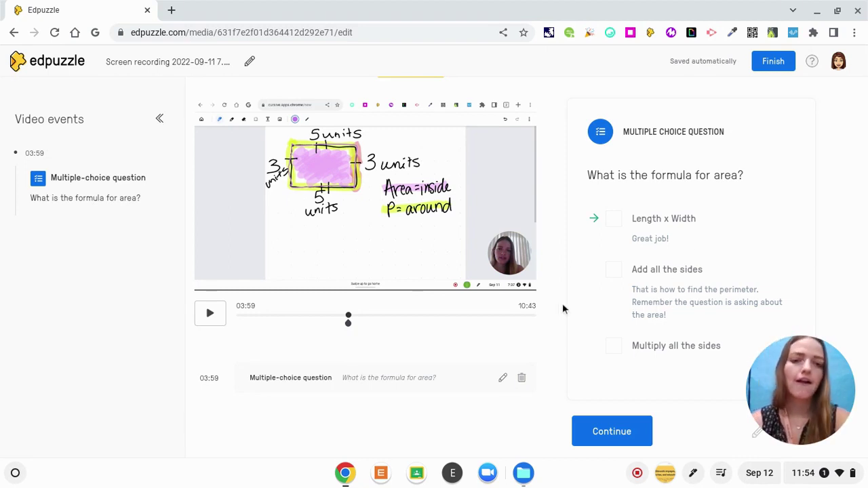
# - Review the multiple-choice questions at 03:50, 04:21 and 06:07 on the video timeline
pyautogui.scroll(-1, 562, 309)
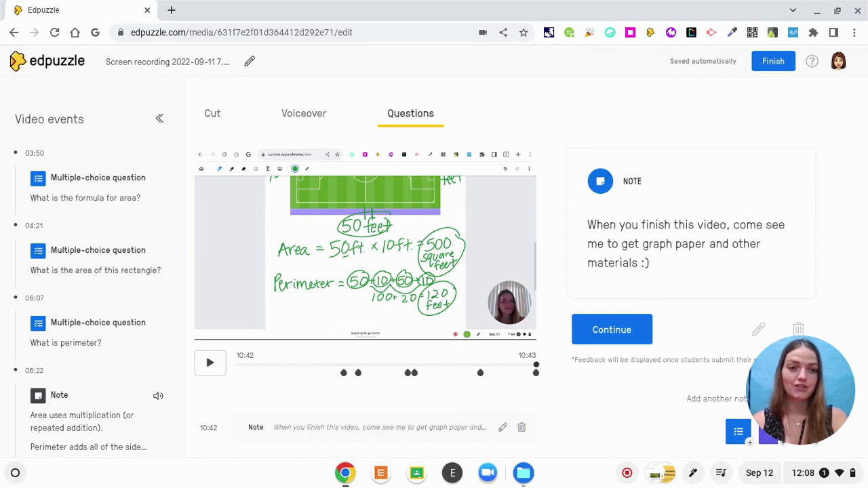
pyautogui.click(344, 373)
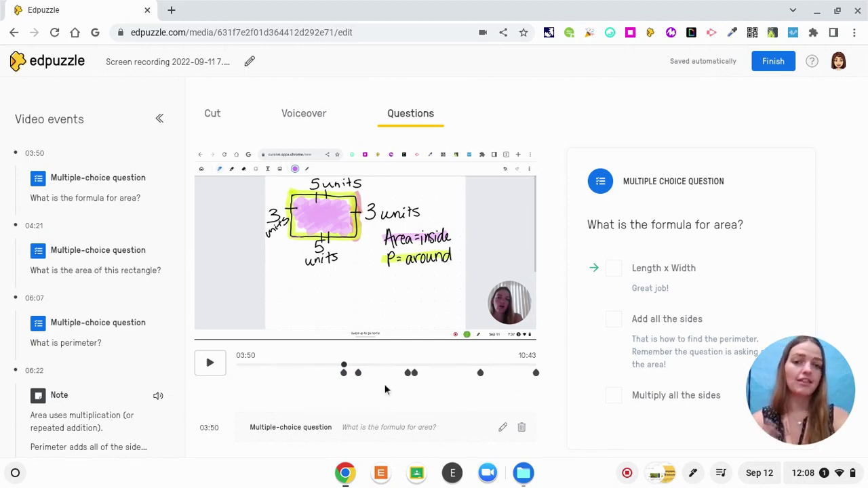
pyautogui.click(357, 372)
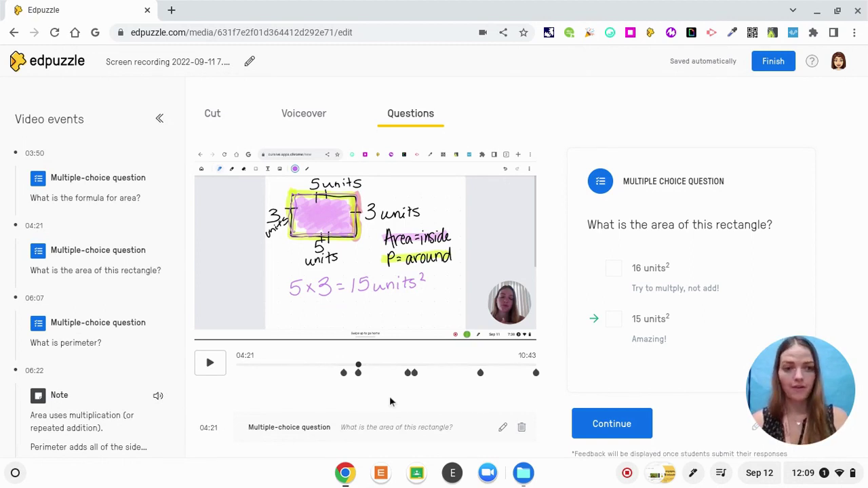
pyautogui.click(606, 423)
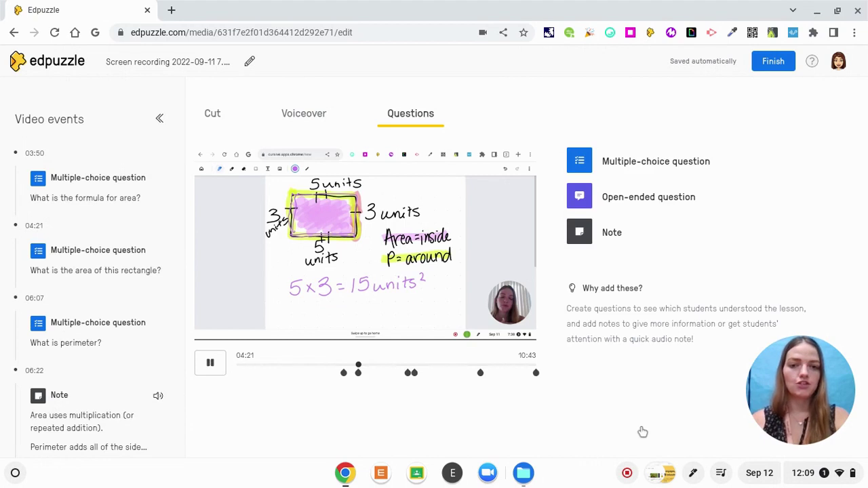
pyautogui.click(412, 377)
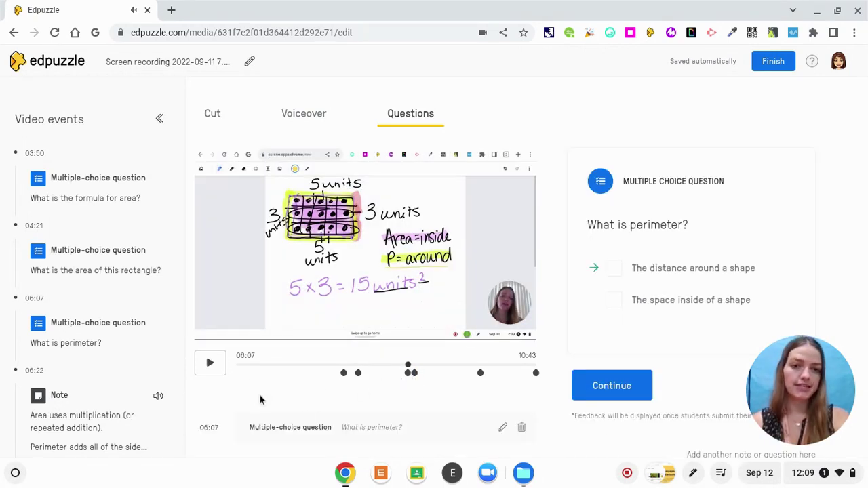
# - Open the note at 06:22 comparing area and perimeter, play its audio recording, and continue past it
pyautogui.click(414, 374)
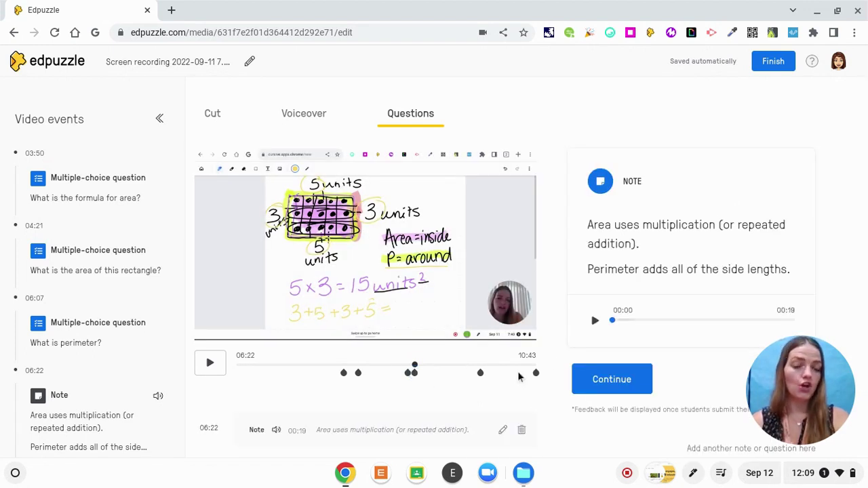
pyautogui.click(594, 325)
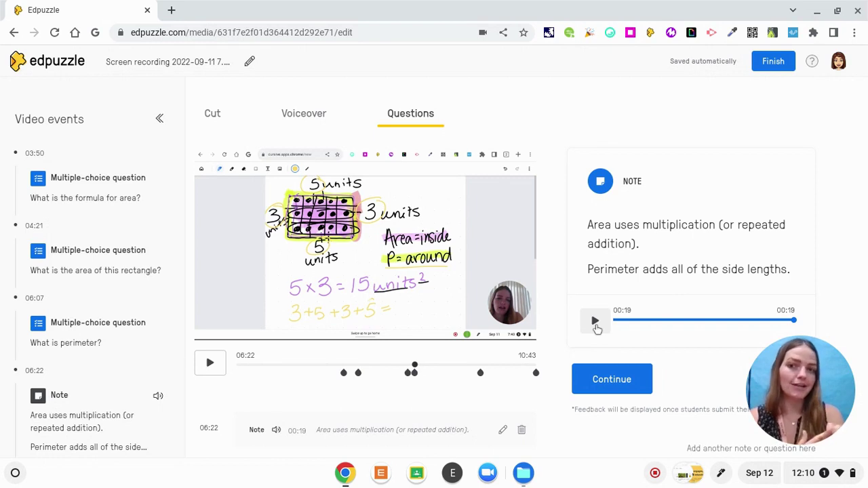
pyautogui.click(595, 380)
# - Review the "What does congruent mean?" question at 08:43 and the closing note at 10:42
pyautogui.click(480, 375)
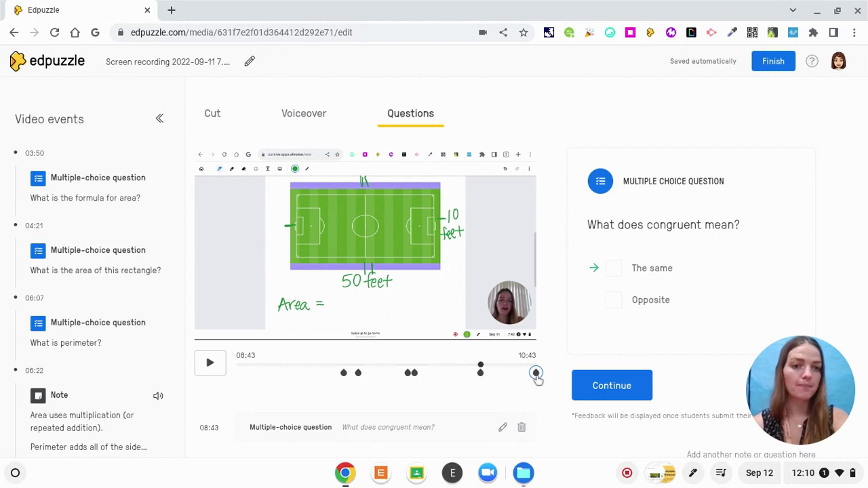
pyautogui.click(536, 373)
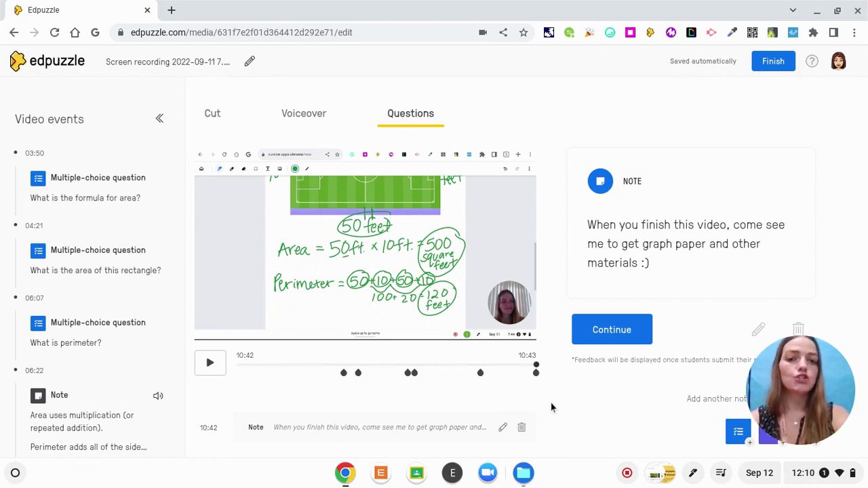
pyautogui.scroll(-1, 554, 407)
pyautogui.scroll(1, 554, 407)
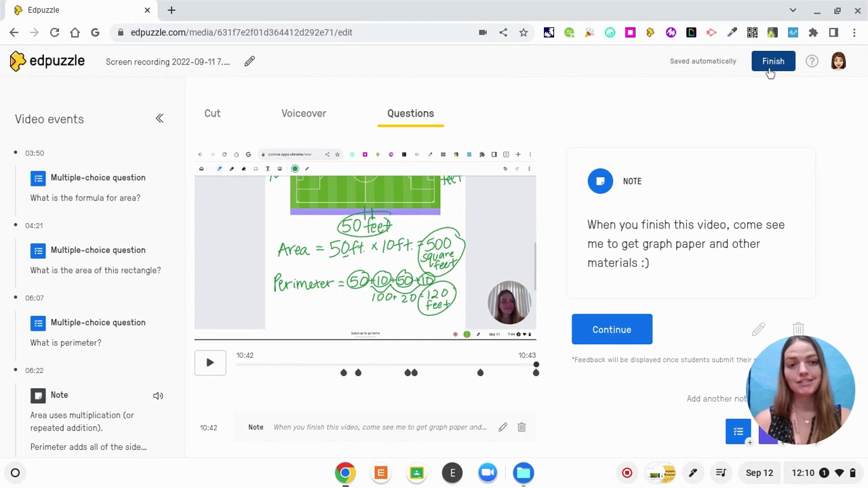
# - Finish editing the video and look over its preview page, including the timeline markers and similar videos
pyautogui.click(770, 69)
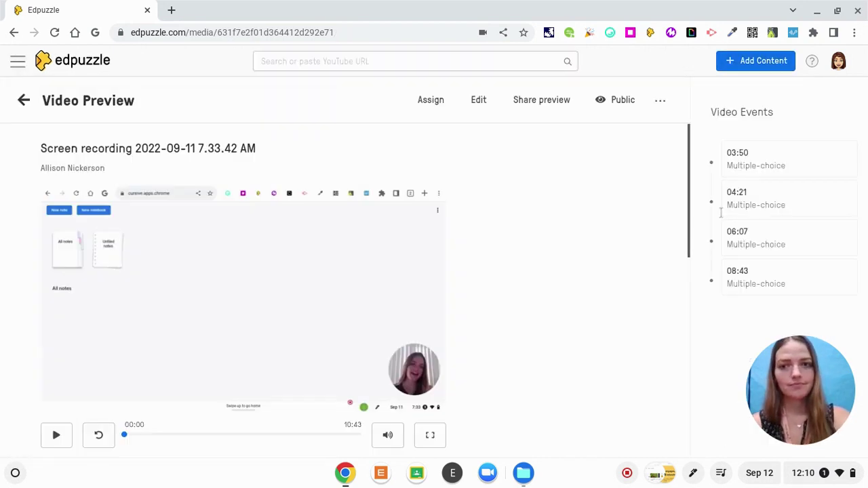
pyautogui.scroll(-3, 672, 215)
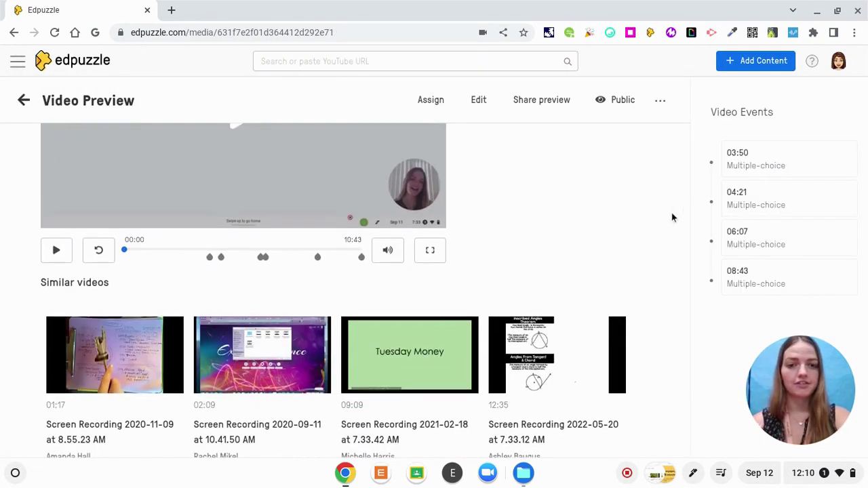
pyautogui.scroll(3, 671, 216)
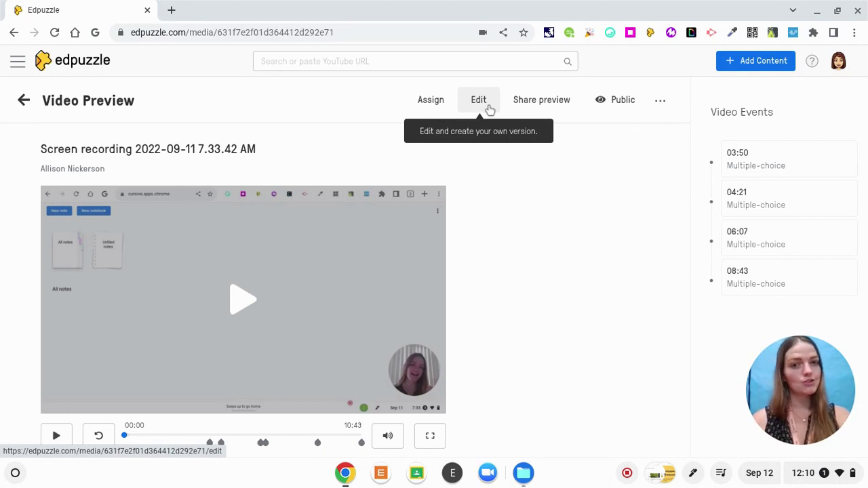
# - Check the video's Public and Private visibility choices and its additional options without changing anything
pyautogui.click(636, 99)
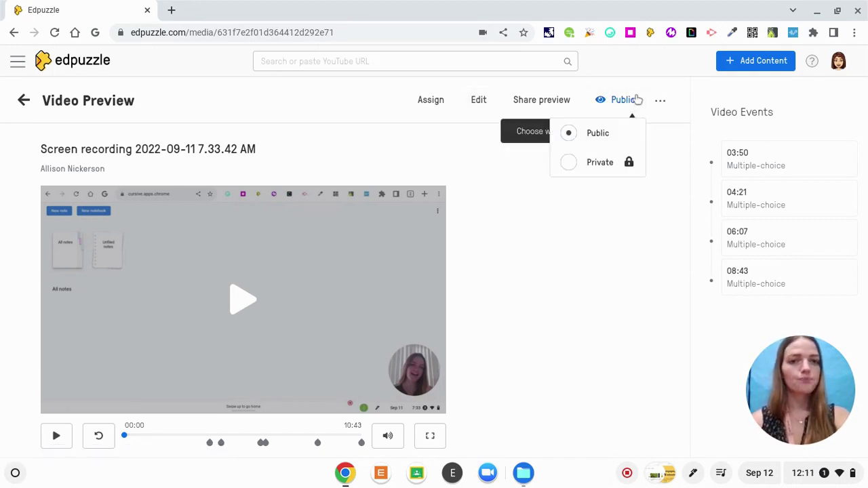
pyautogui.click(568, 196)
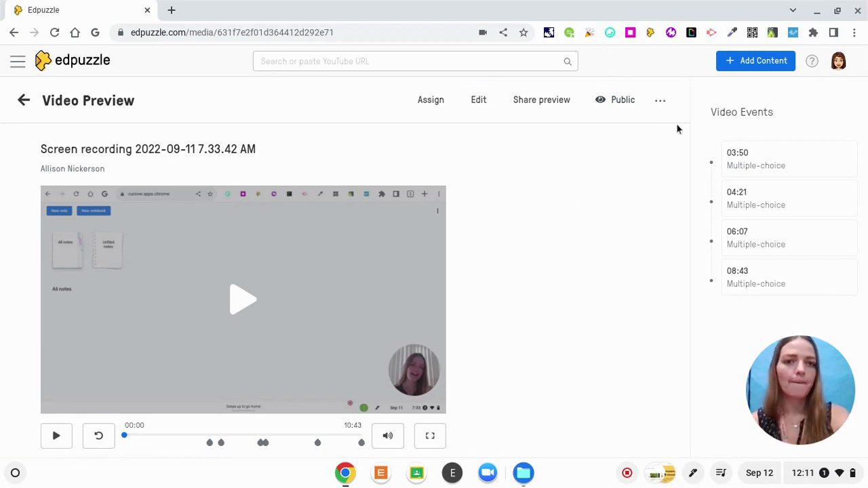
pyautogui.click(658, 105)
pyautogui.click(657, 109)
pyautogui.scroll(-4, 618, 149)
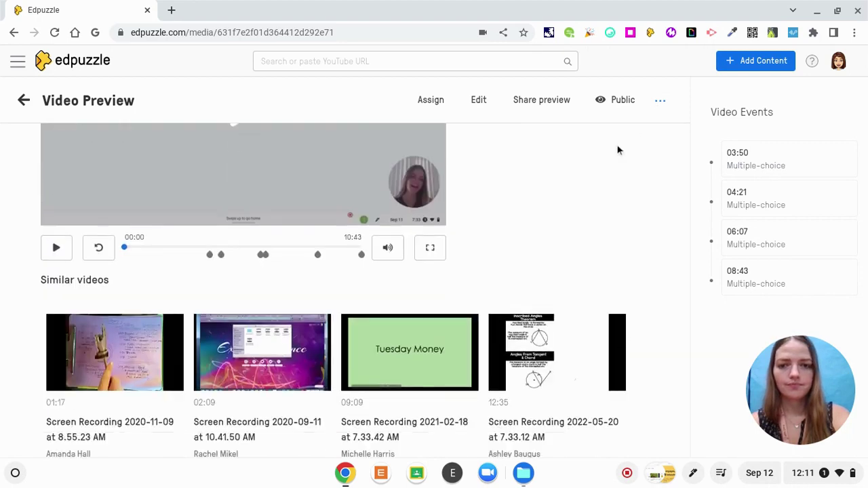
pyautogui.scroll(4, 617, 149)
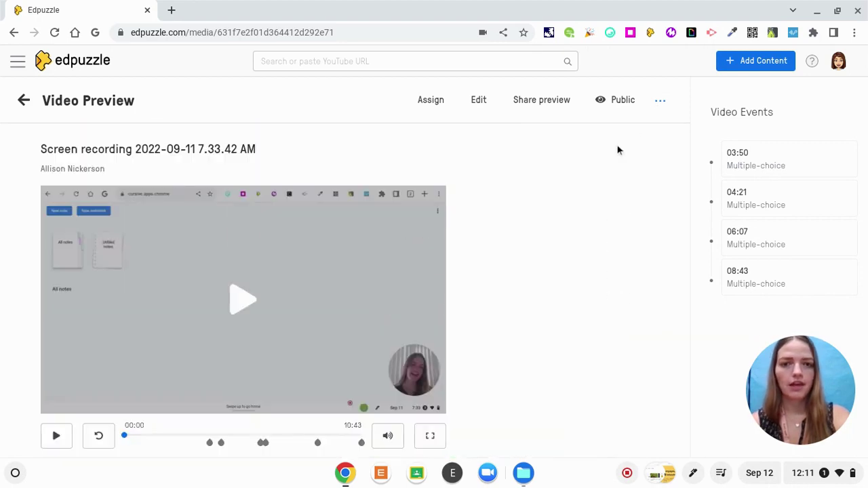
pyautogui.click(660, 102)
pyautogui.click(582, 246)
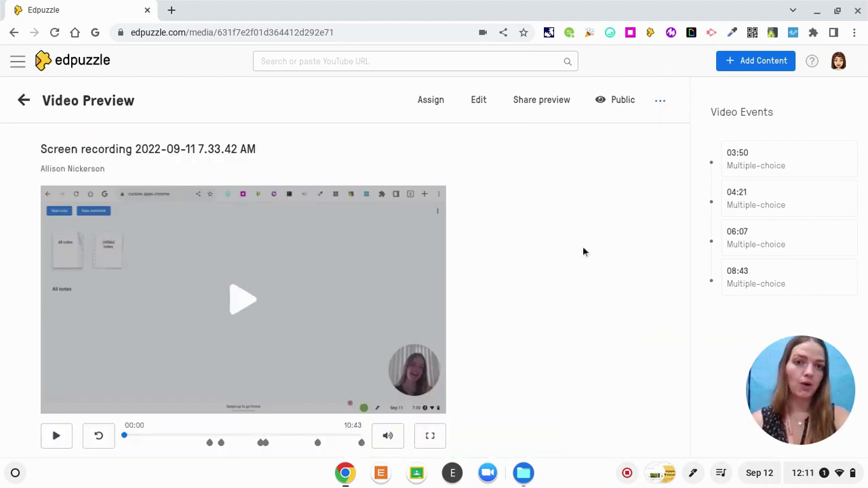
# - Start assigning the video and select the Mathematics 7-22 class as the recipient
pyautogui.click(437, 114)
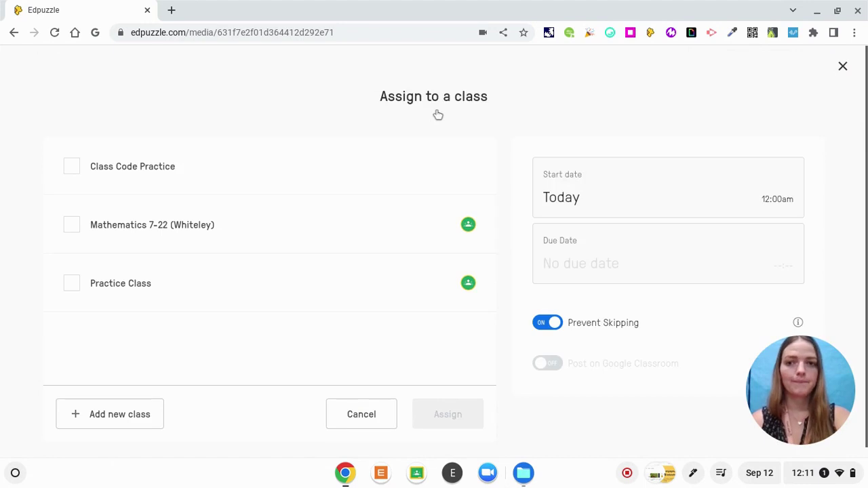
pyautogui.click(71, 227)
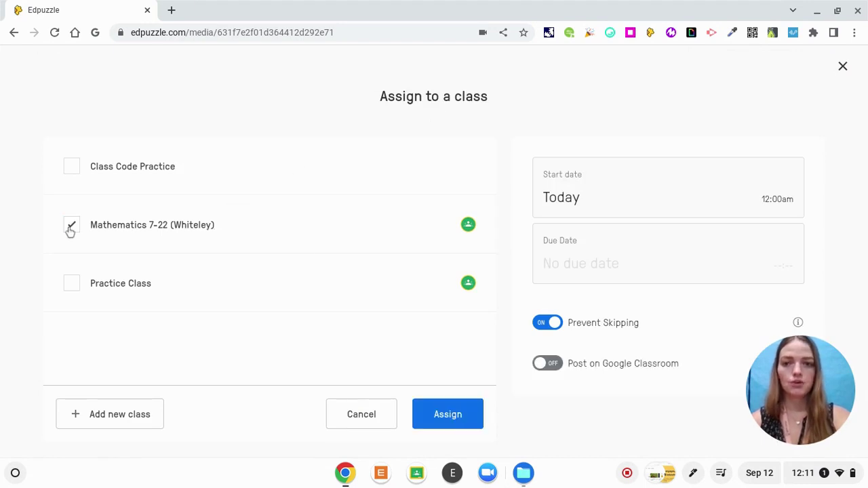
# - Try September 13, 2022 as the assignment's start date and open the due date calendar
pyautogui.click(736, 202)
pyautogui.click(487, 383)
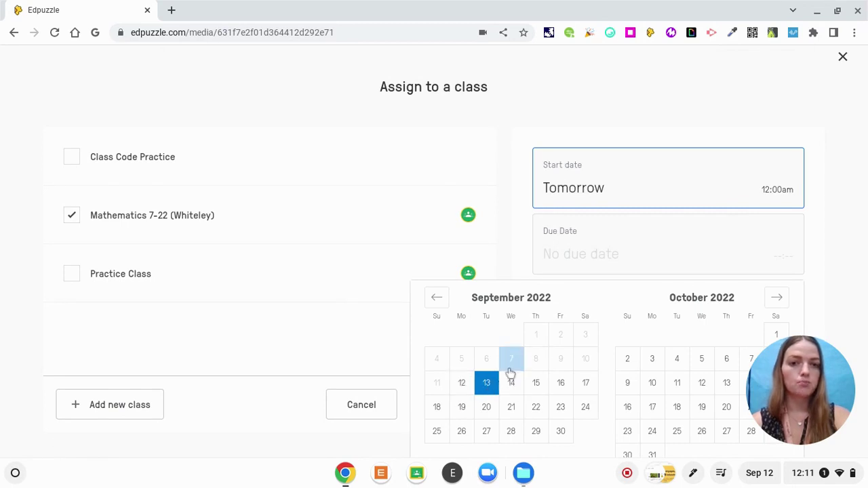
pyautogui.click(602, 247)
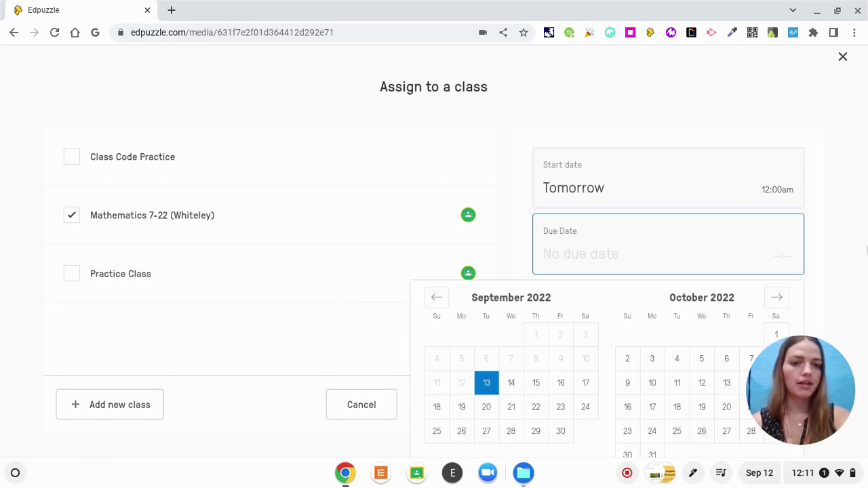
pyautogui.scroll(-2, 767, 231)
pyautogui.click(856, 249)
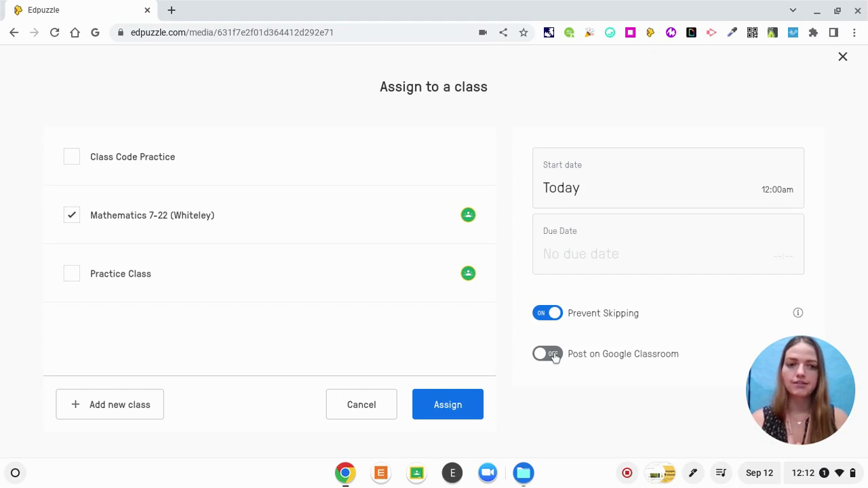
# - Assign the video to the selected class and look through the students' watched, grade and turned-in columns
pyautogui.click(467, 409)
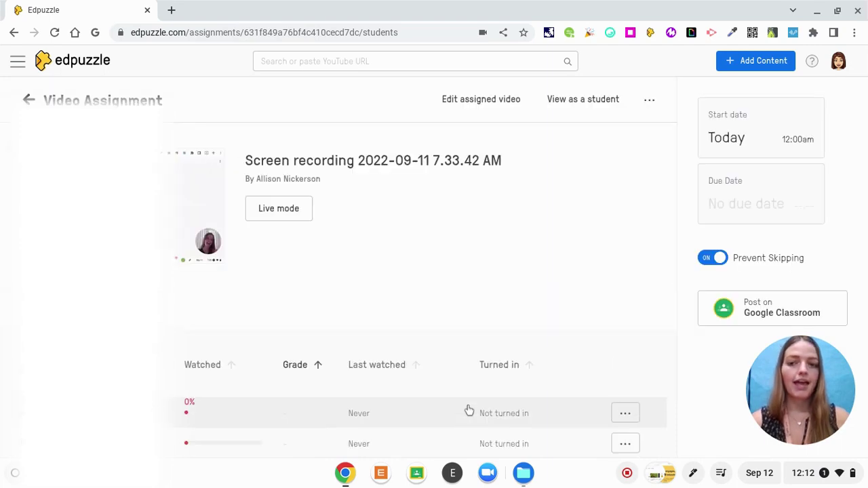
pyautogui.scroll(-4, 254, 228)
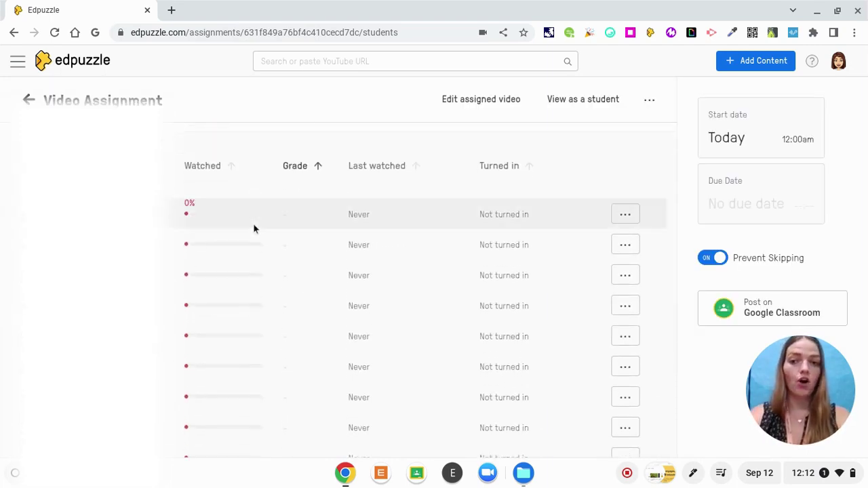
pyautogui.scroll(3, 253, 228)
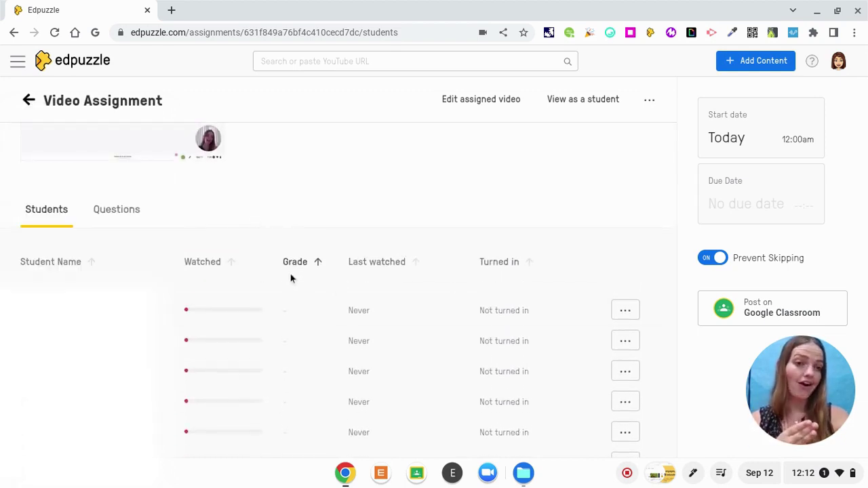
pyautogui.scroll(2, 290, 275)
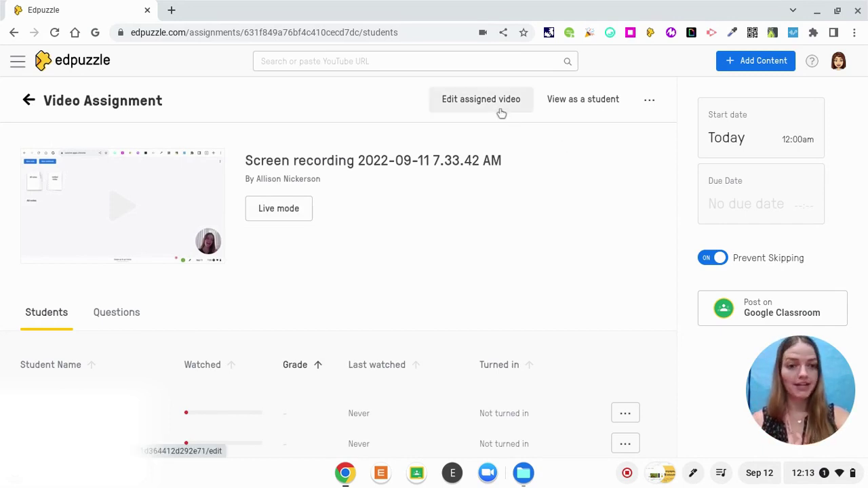
# - View the assignment as a student, look over the video and its question markers, and return to the assignment page
pyautogui.click(573, 101)
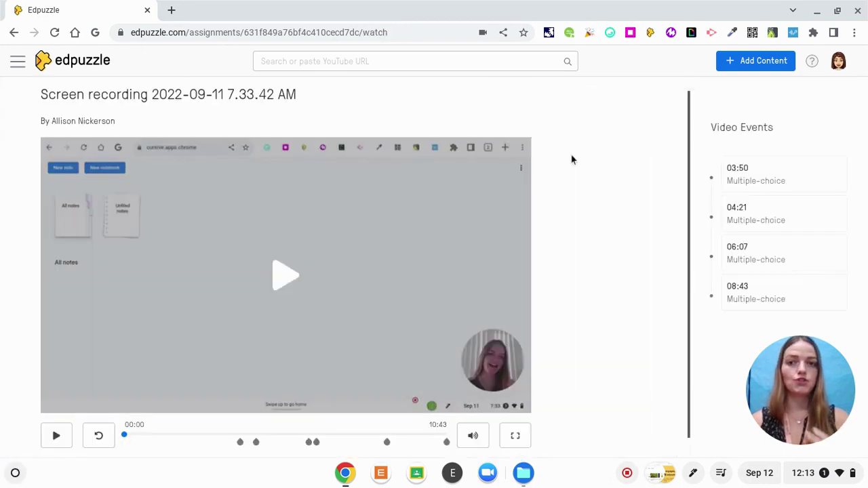
pyautogui.scroll(-1, 265, 258)
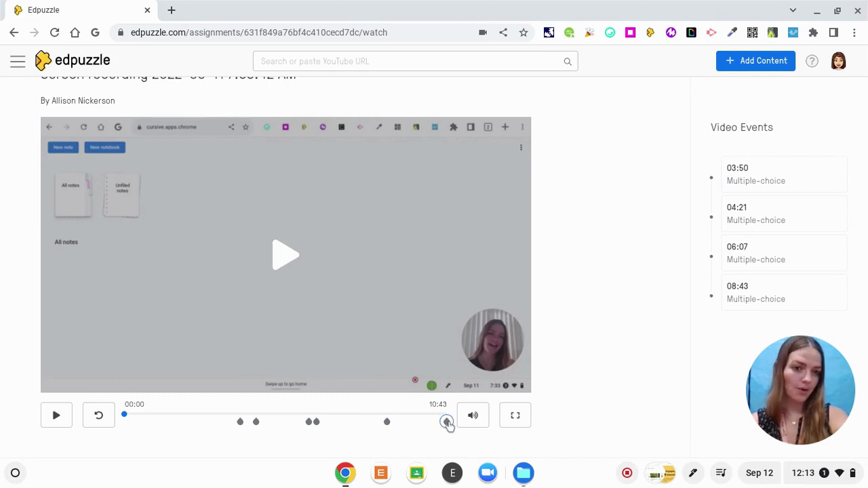
pyautogui.scroll(1, 447, 422)
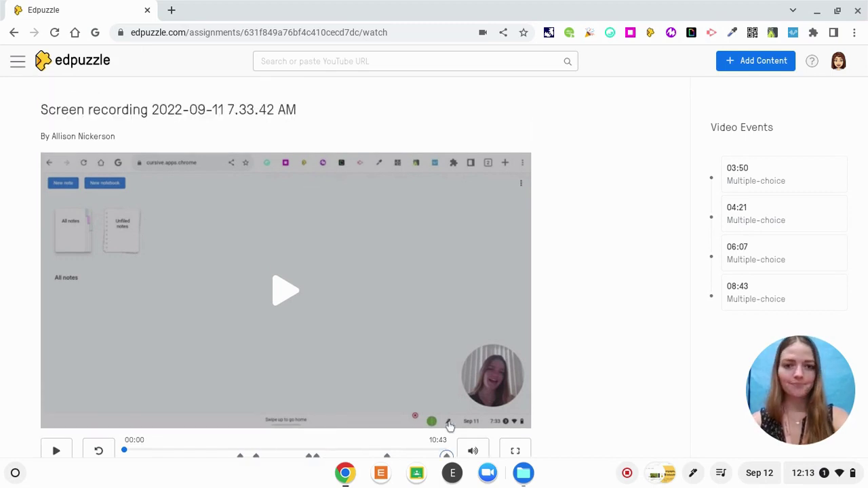
pyautogui.click(14, 33)
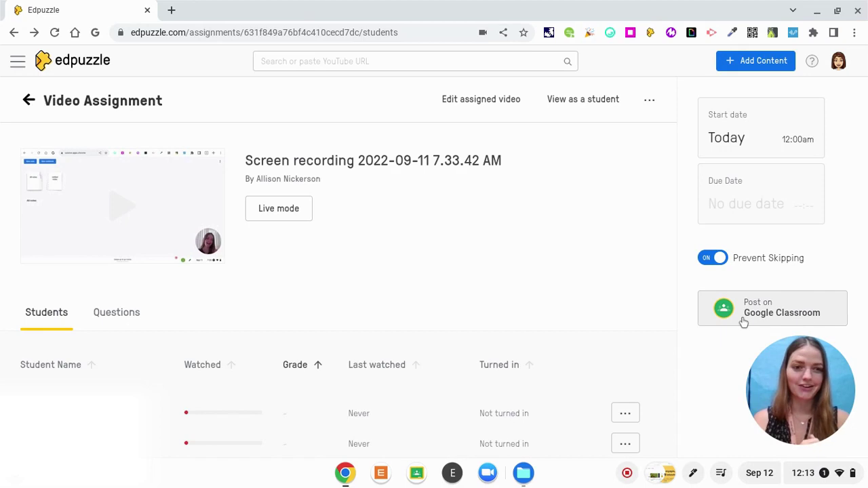
# - Leave the assignment to check the notifications, and return to Discover to browse the community videos
pyautogui.click(71, 69)
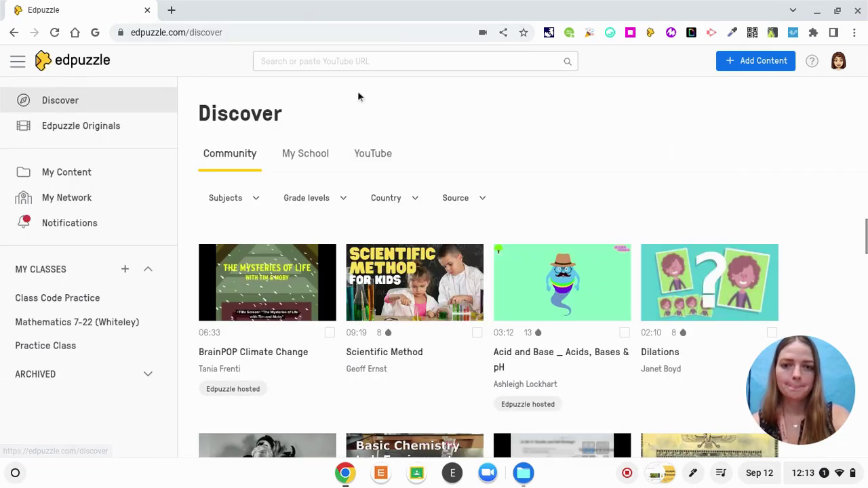
pyautogui.click(54, 228)
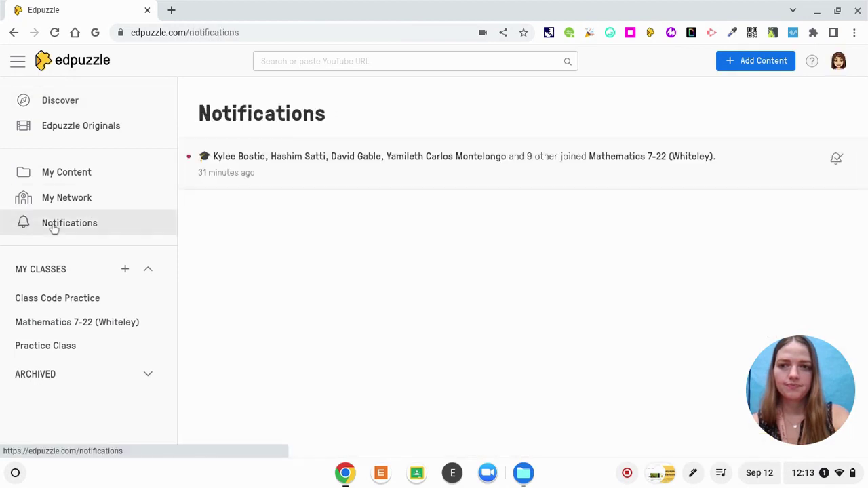
pyautogui.click(87, 103)
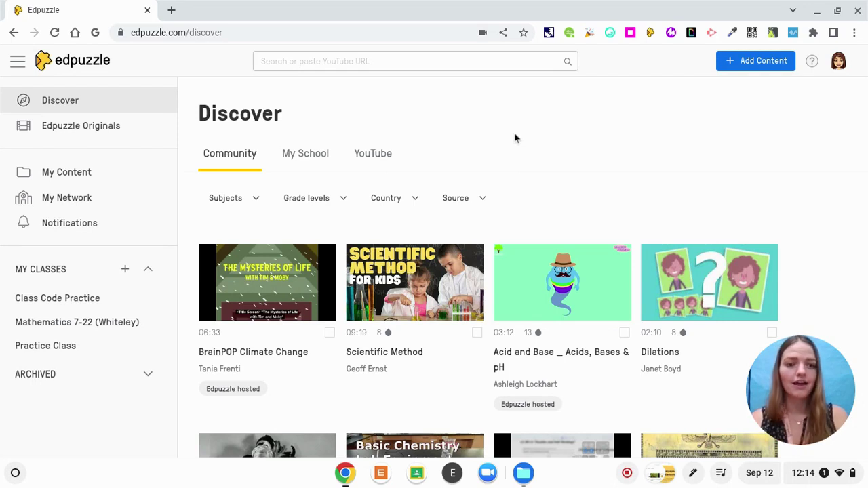
pyautogui.scroll(-2, 428, 266)
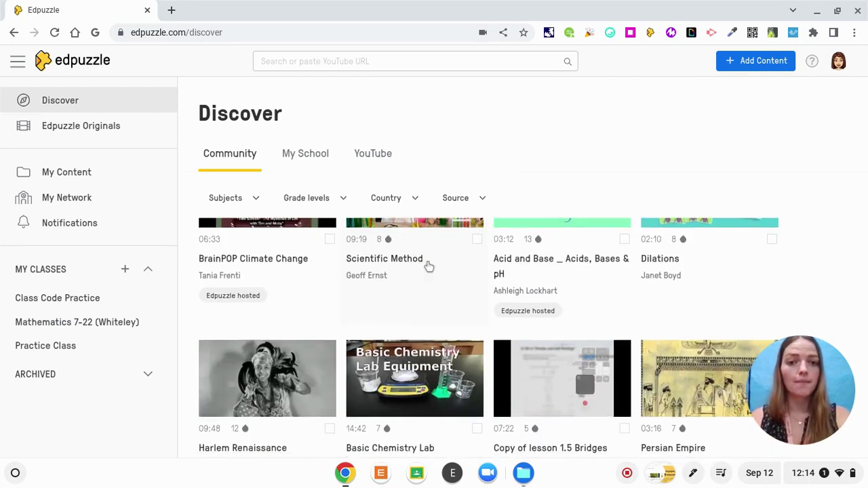
# - Look through the community videos and check the question and note count of the Basic Chemistry Lab Equipment video
pyautogui.scroll(2, 429, 266)
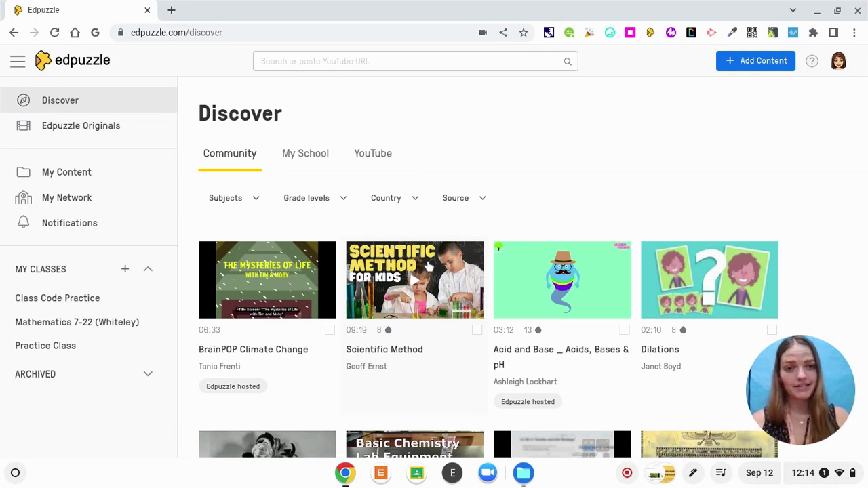
pyautogui.scroll(-2, 428, 266)
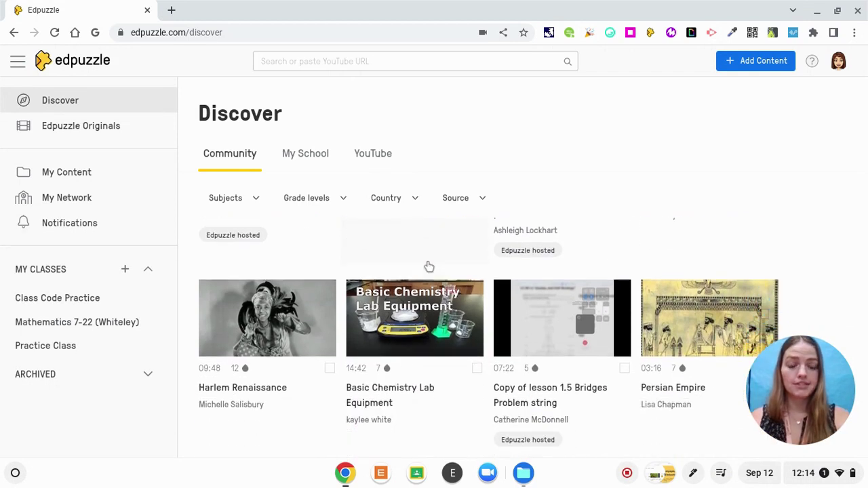
pyautogui.scroll(-1, 429, 266)
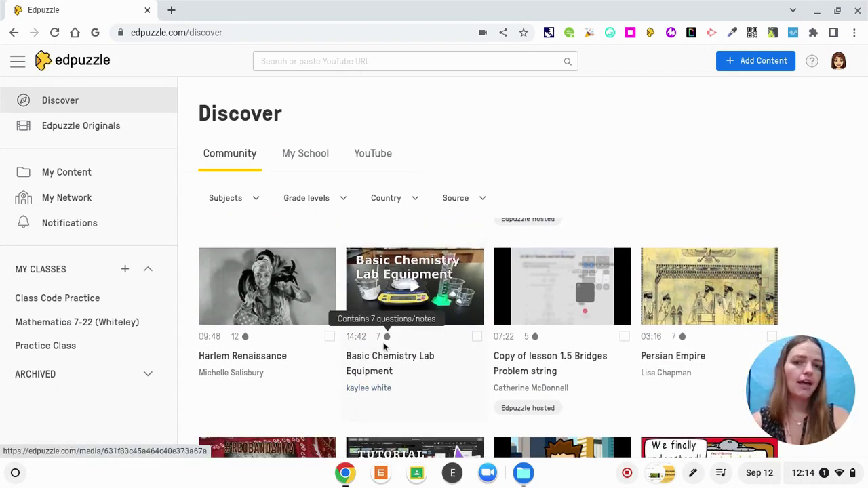
pyautogui.moveTo(387, 339)
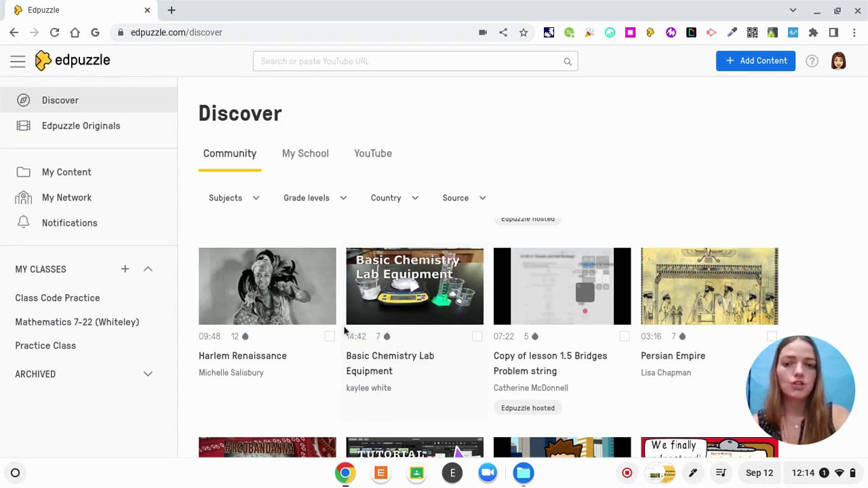
pyautogui.scroll(3, 388, 339)
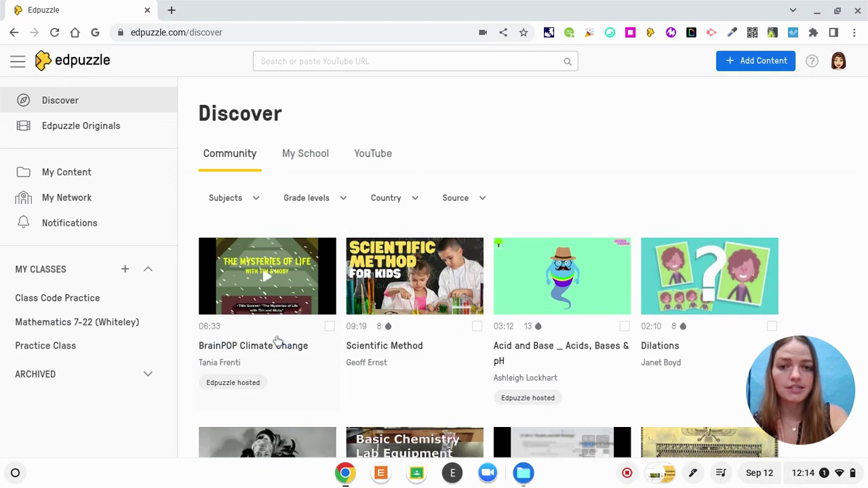
# - Open the preview of the community video BrainPOP Climate Change and look over its player and editing options
pyautogui.click(292, 318)
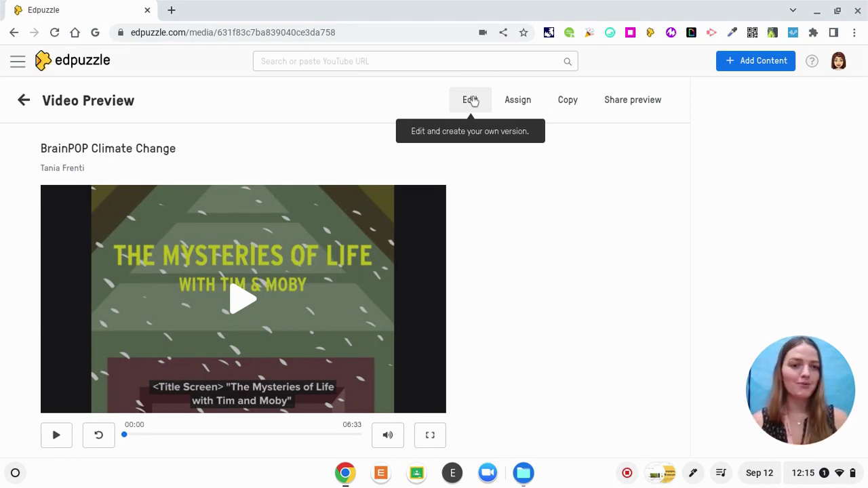
pyautogui.scroll(-1, 457, 184)
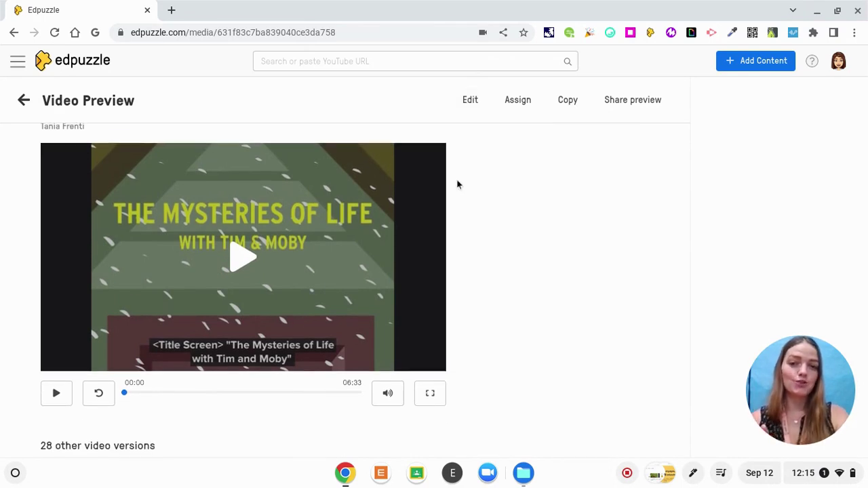
pyautogui.scroll(1, 457, 184)
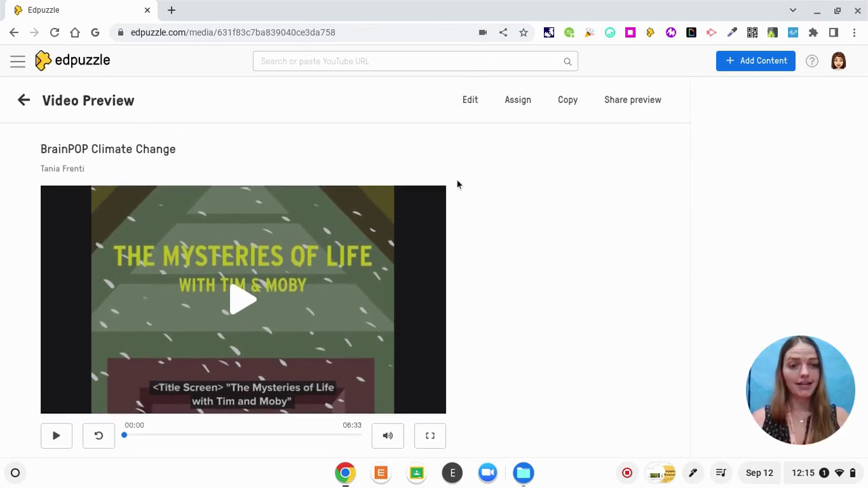
pyautogui.scroll(-1, 457, 183)
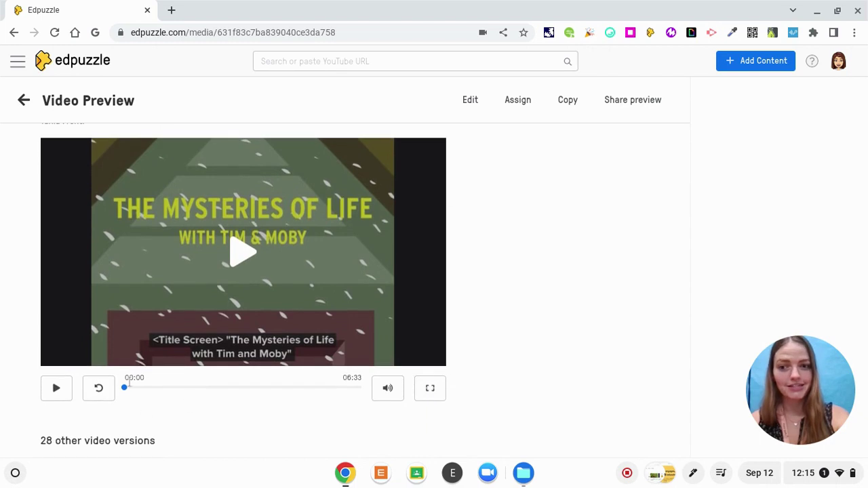